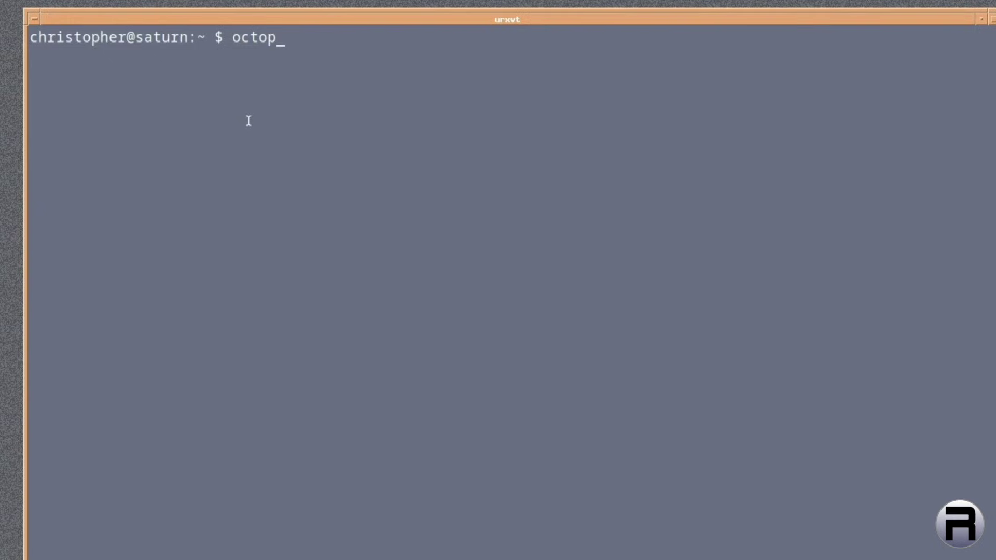
Run octopkg in the urxvt terminal to start the OctoPkg package manager
{"action": "type", "text": "kg"}
{"action": "key", "text": "Return"}
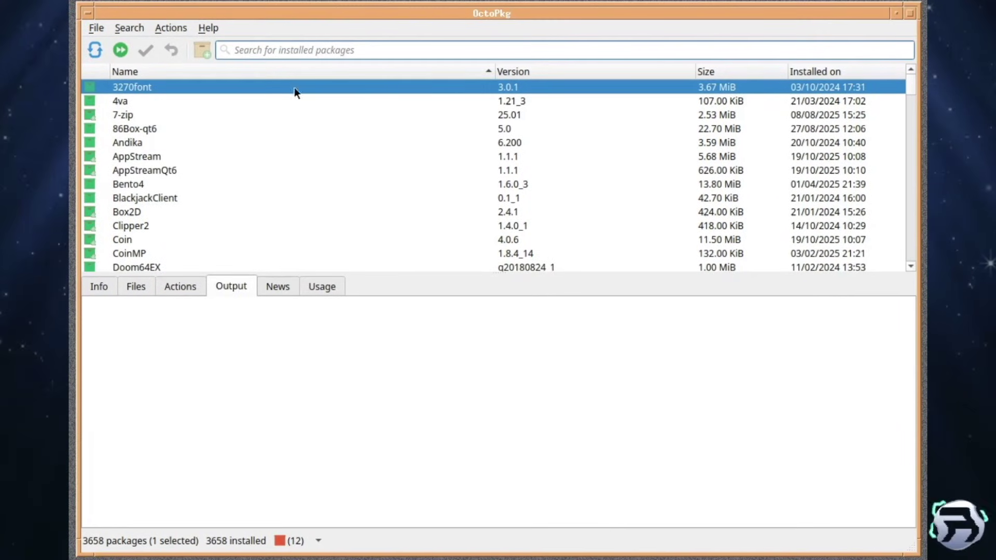
Show Help > About with OctoPkg 0.4.1 and the pkgng 2.4.2 backend
{"action": "left_click", "coordinate": [207, 26]}
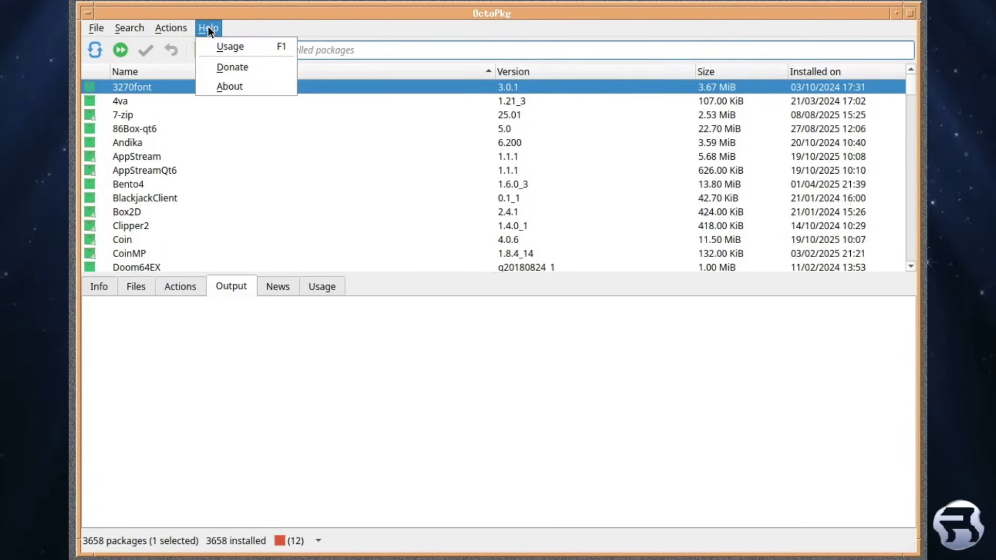
{"action": "left_click", "coordinate": [226, 87]}
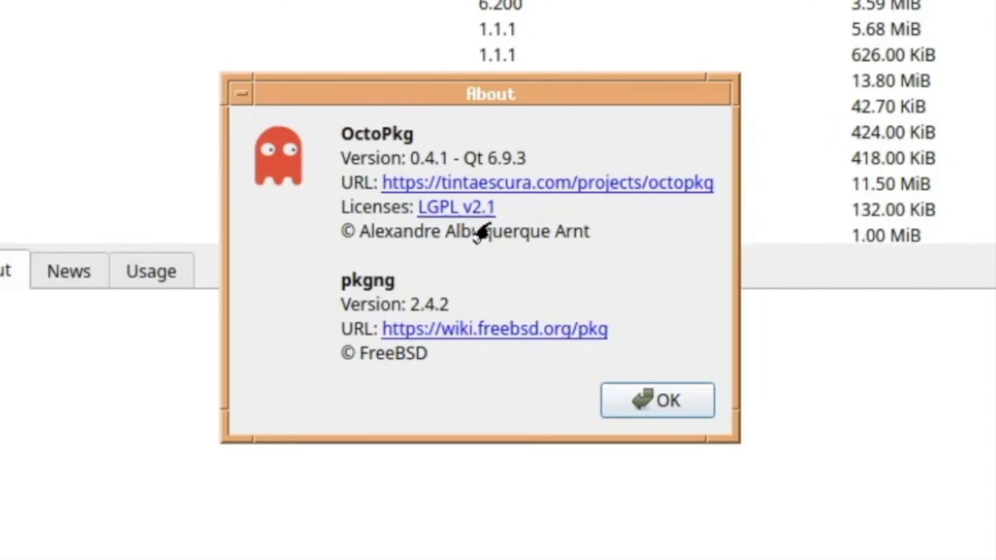
Dismiss the About dialog and browse the File, Search, Actions and Help menus, leaving Help open
{"action": "left_click", "coordinate": [653, 407]}
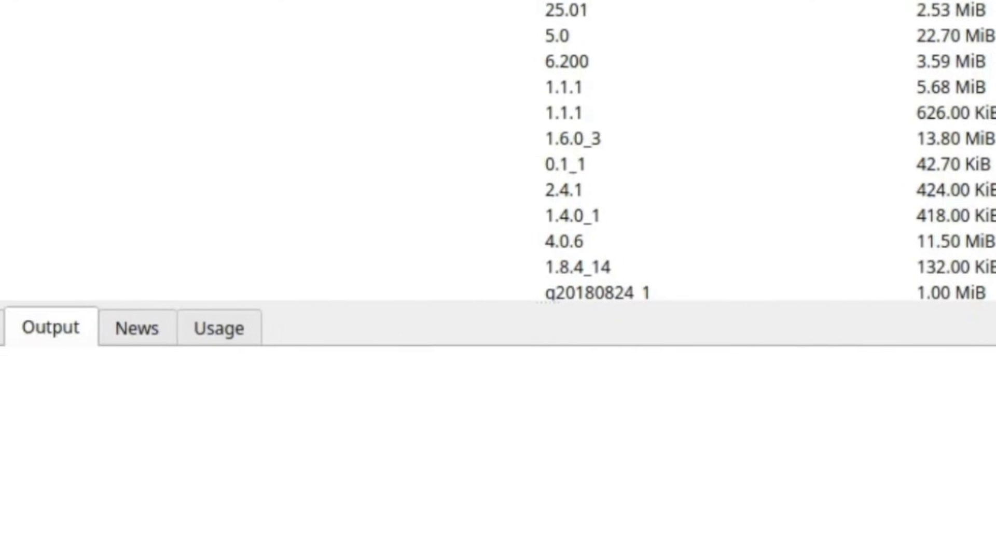
{"action": "left_click", "coordinate": [219, 17]}
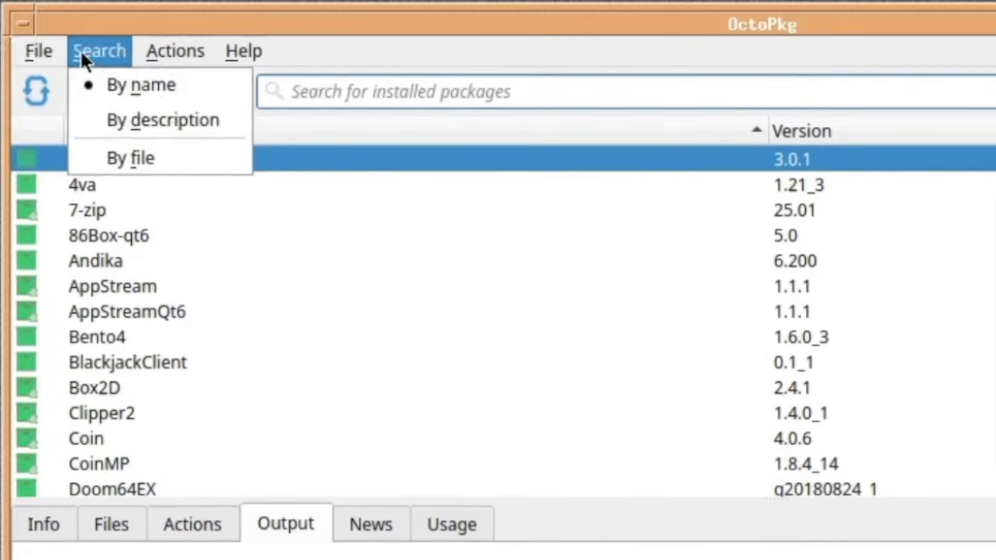
{"action": "mouse_move", "coordinate": [14, 24]}
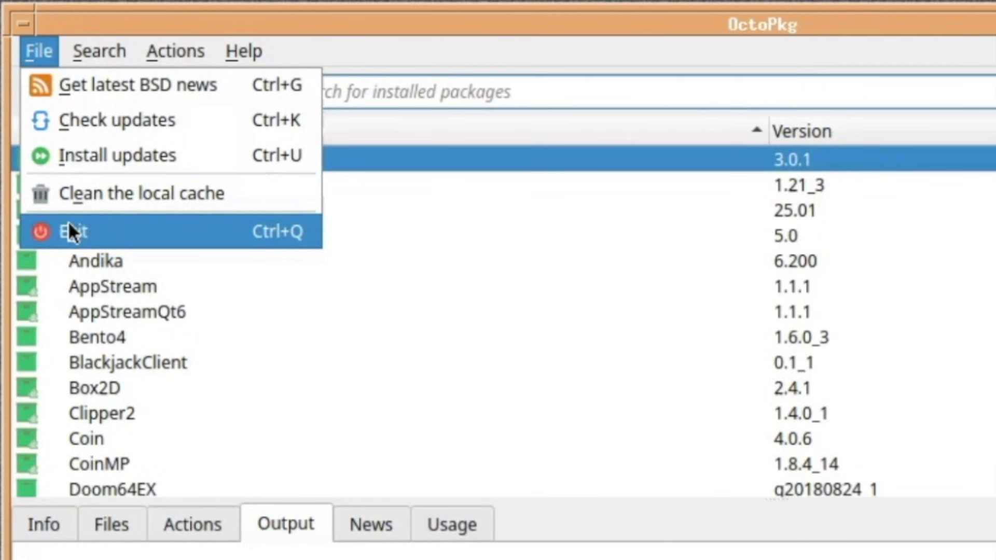
{"action": "mouse_move", "coordinate": [85, 52]}
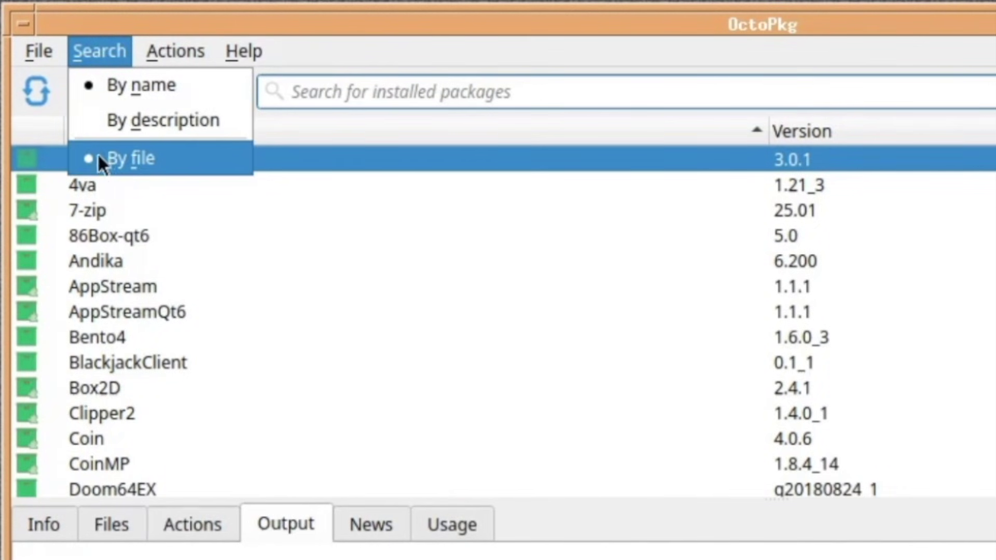
{"action": "mouse_move", "coordinate": [165, 52]}
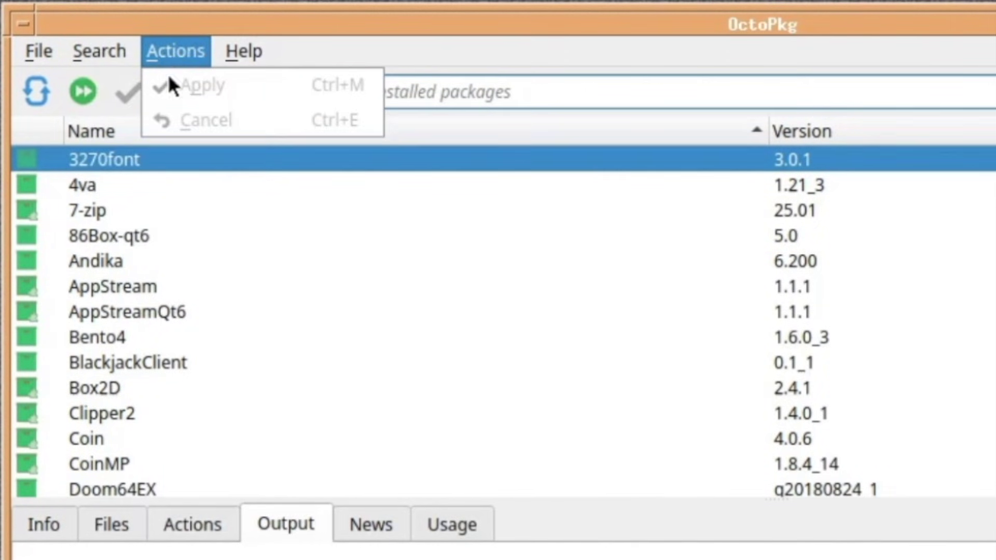
{"action": "mouse_move", "coordinate": [242, 41]}
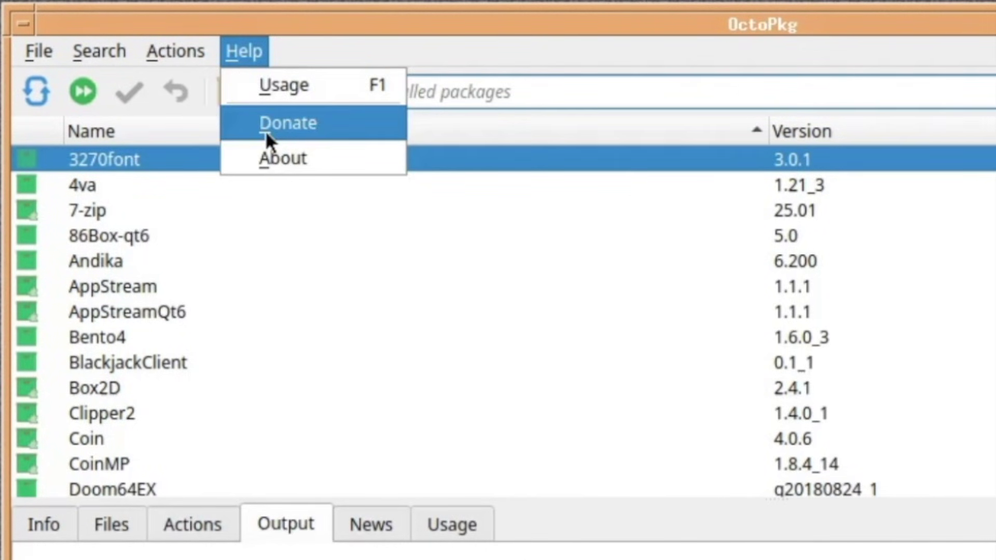
Show Help > Usage, scroll down to the F+key shortcut section, then back up
{"action": "left_click", "coordinate": [271, 84]}
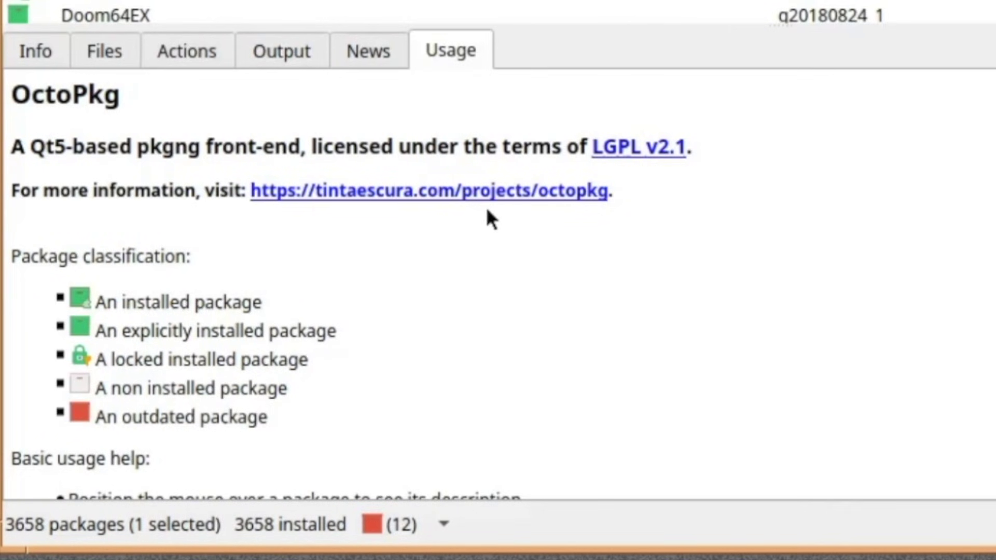
{"action": "scroll", "coordinate": [253, 110], "scroll_direction": "down", "scroll_amount": 5}
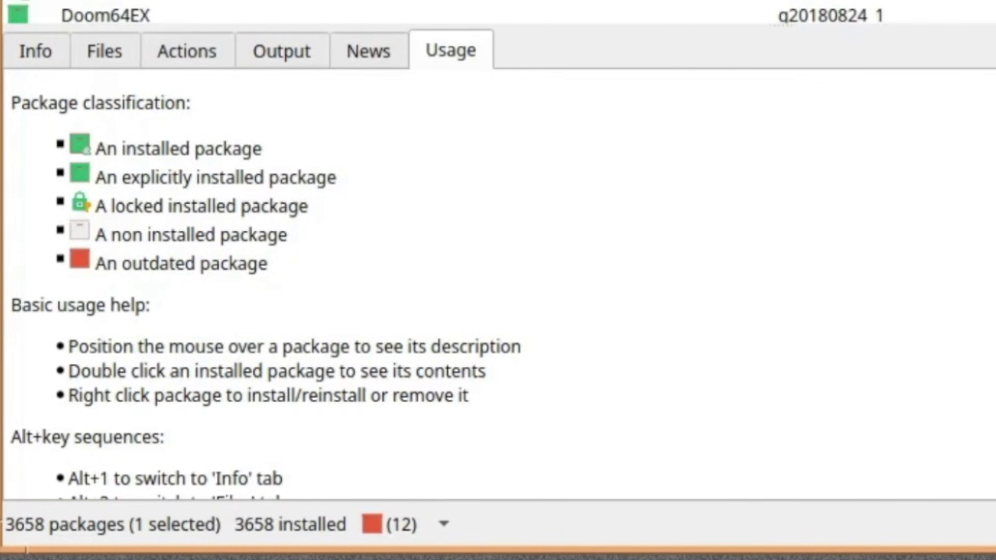
{"action": "scroll", "coordinate": [265, 285], "scroll_direction": "down", "scroll_amount": 5}
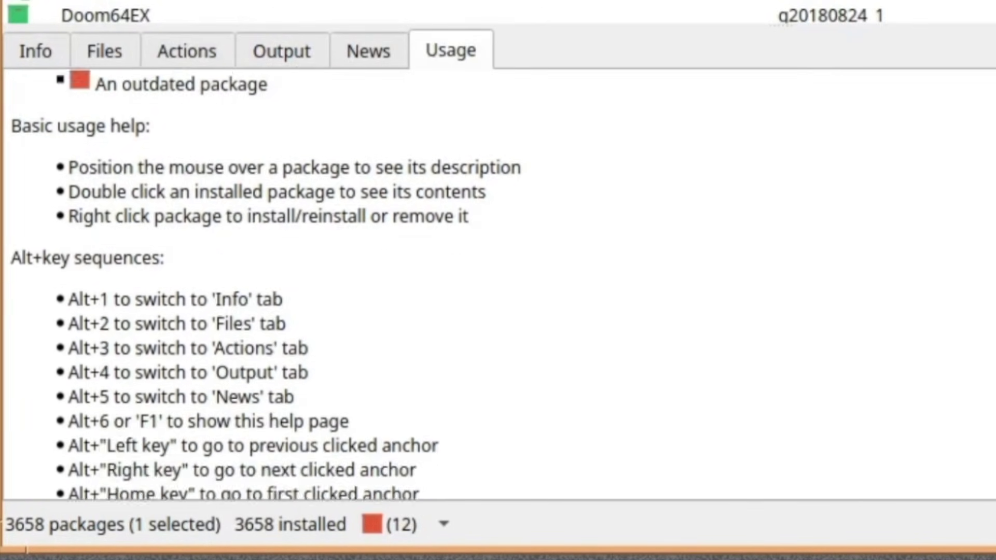
{"action": "scroll", "coordinate": [265, 285], "scroll_direction": "down", "scroll_amount": 5}
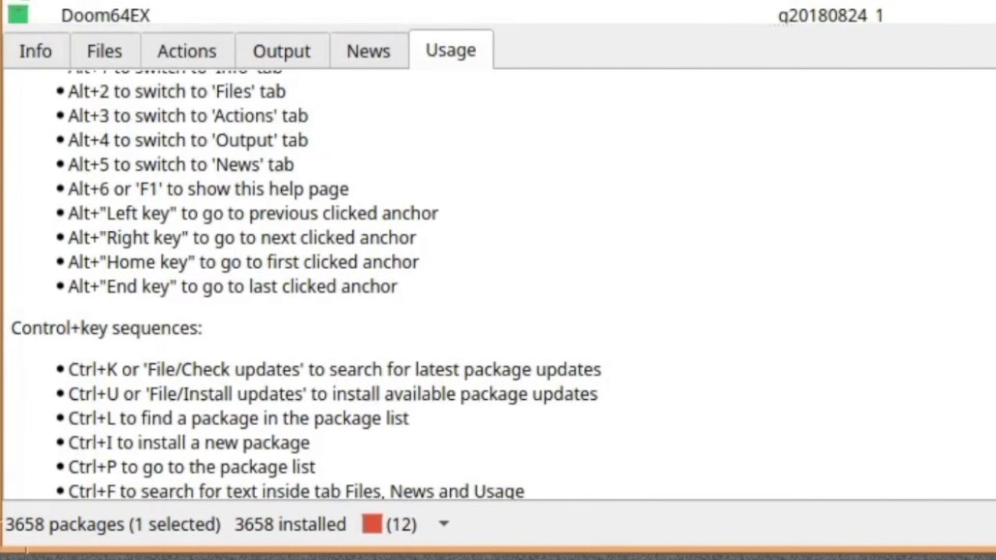
{"action": "scroll", "coordinate": [265, 286], "scroll_direction": "down", "scroll_amount": 7}
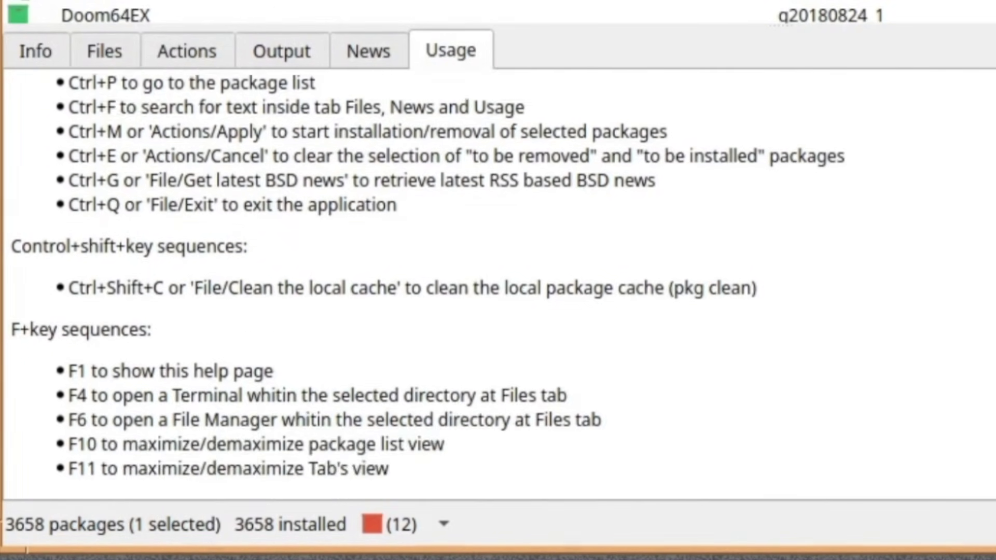
{"action": "scroll", "coordinate": [265, 286], "scroll_direction": "down", "scroll_amount": 1}
{"action": "scroll", "coordinate": [264, 285], "scroll_direction": "up", "scroll_amount": 20}
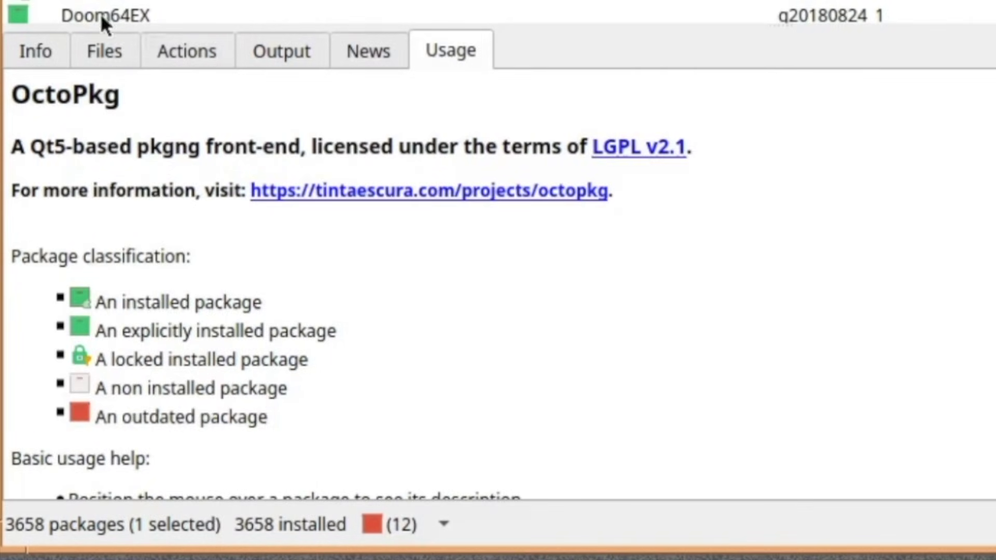
Show the Info details for 3270font, then step through 4va and 7-zip
{"action": "left_click", "coordinate": [31, 58]}
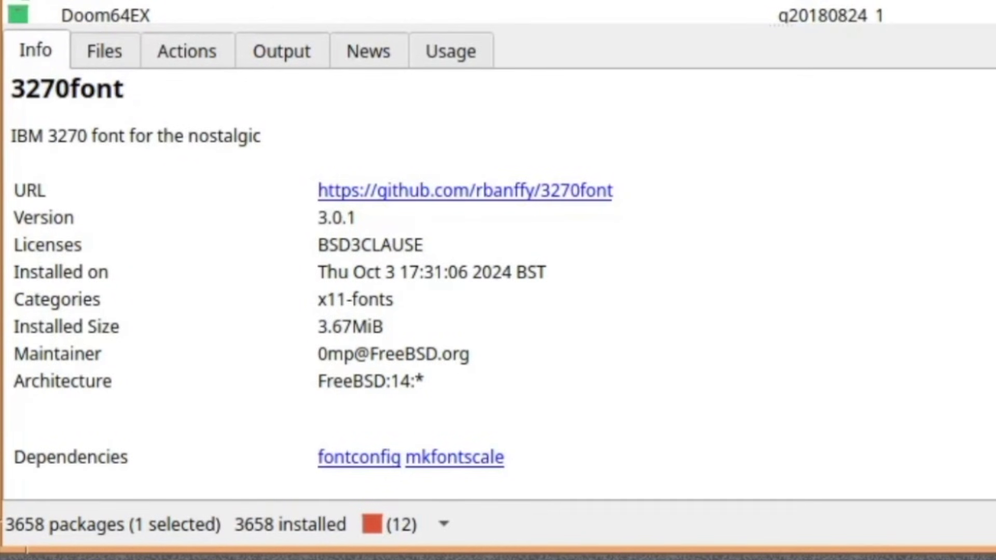
{"action": "key", "text": "Down"}
{"action": "key", "text": "Down"}
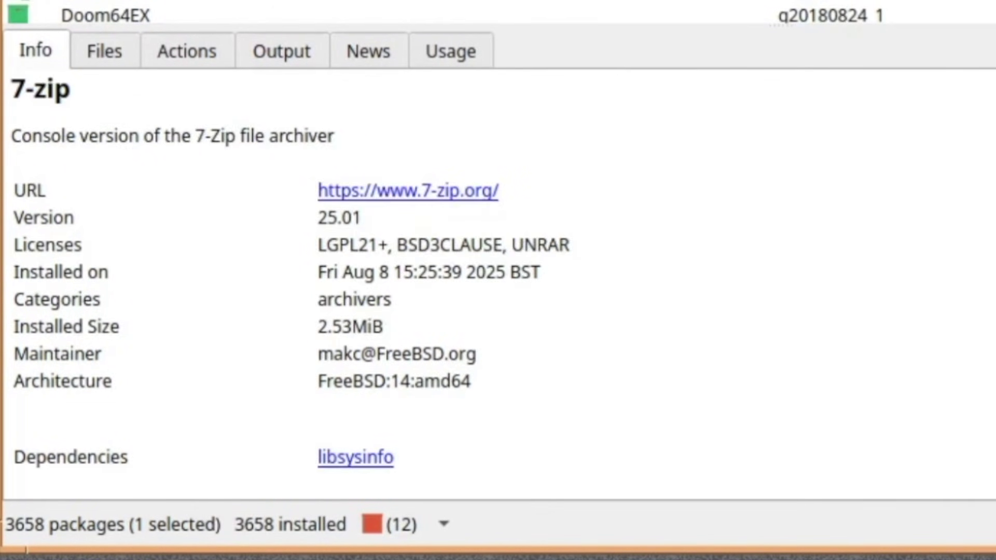
{"action": "key", "text": "Down"}
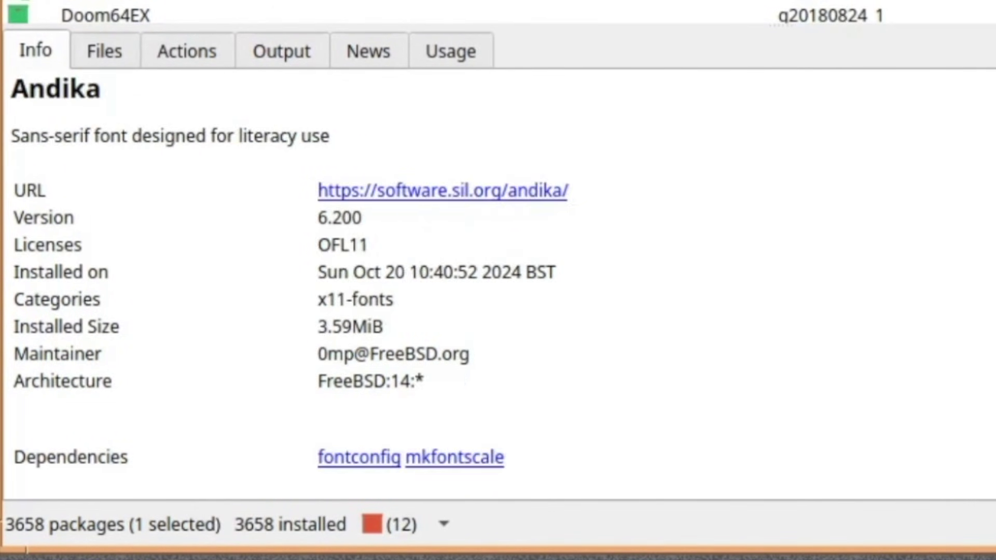
Browse the installed file trees of Andika and 86Box-qt6 in the Files tab
{"action": "left_click", "coordinate": [90, 45]}
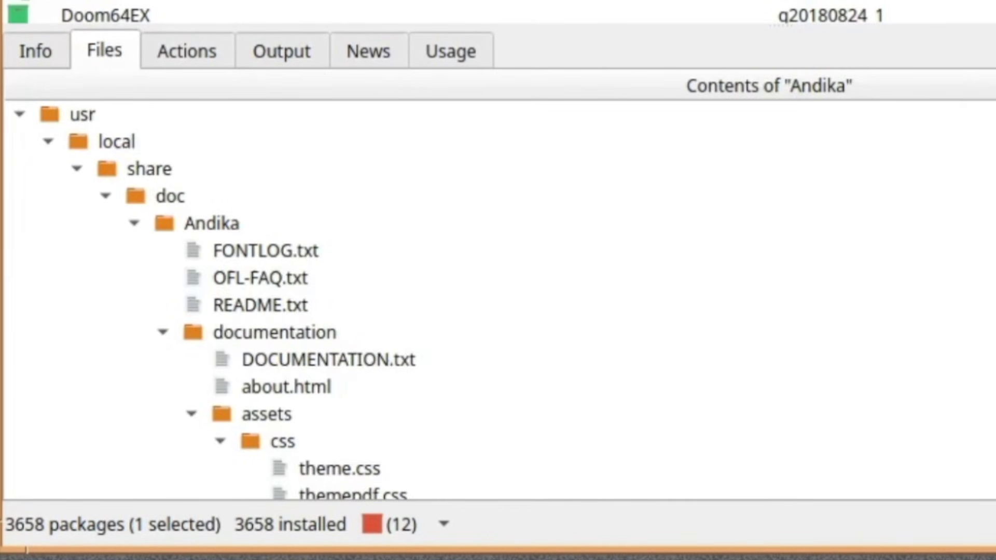
{"action": "scroll", "coordinate": [218, 304], "scroll_direction": "down", "scroll_amount": 12}
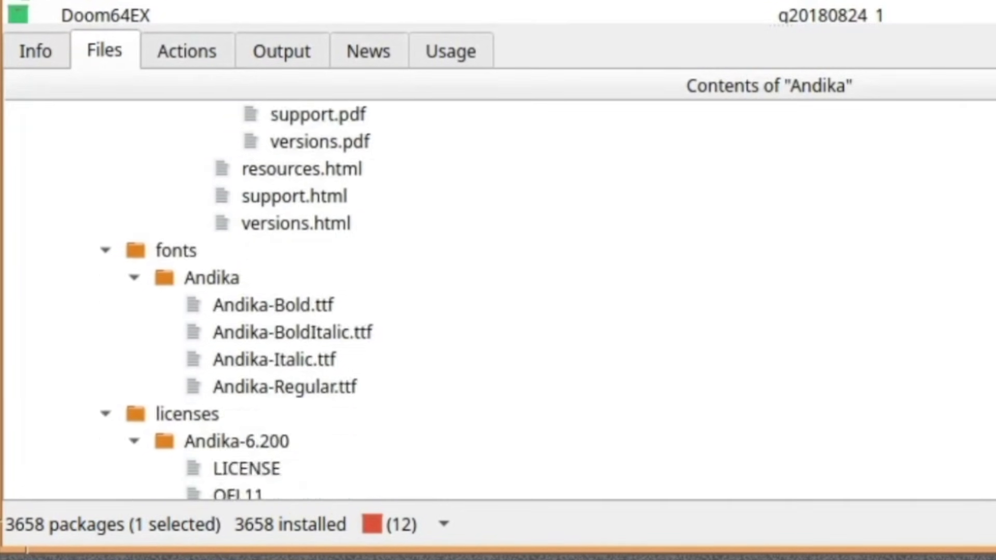
{"action": "scroll", "coordinate": [498, 301], "scroll_direction": "up", "scroll_amount": 13}
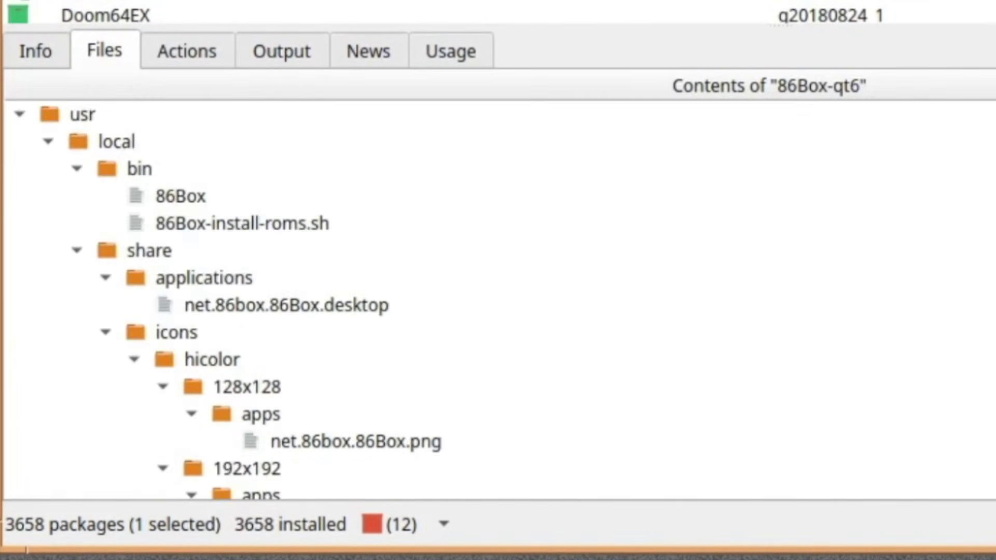
{"action": "scroll", "coordinate": [311, 301], "scroll_direction": "down", "scroll_amount": 5}
{"action": "scroll", "coordinate": [498, 301], "scroll_direction": "down", "scroll_amount": 3}
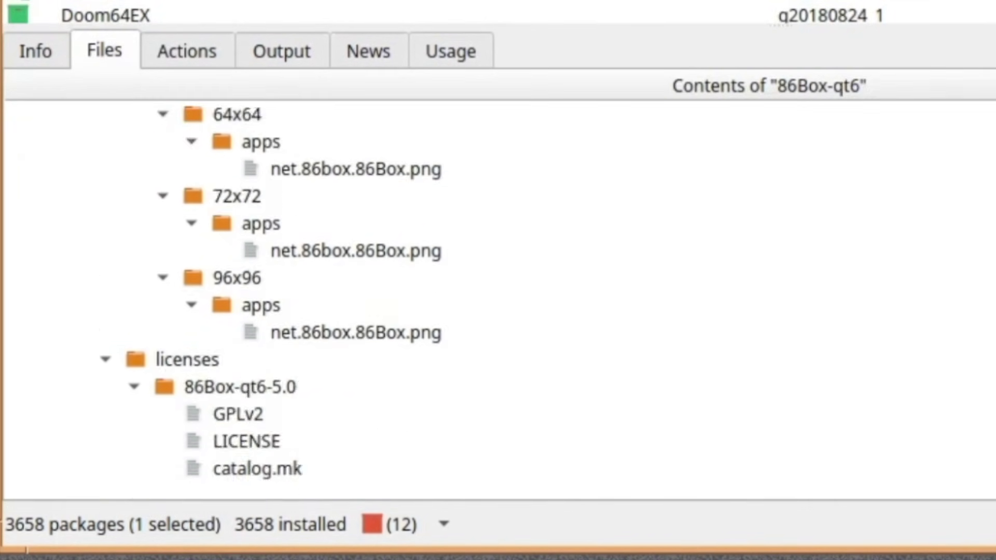
{"action": "scroll", "coordinate": [498, 301], "scroll_direction": "up", "scroll_amount": 10}
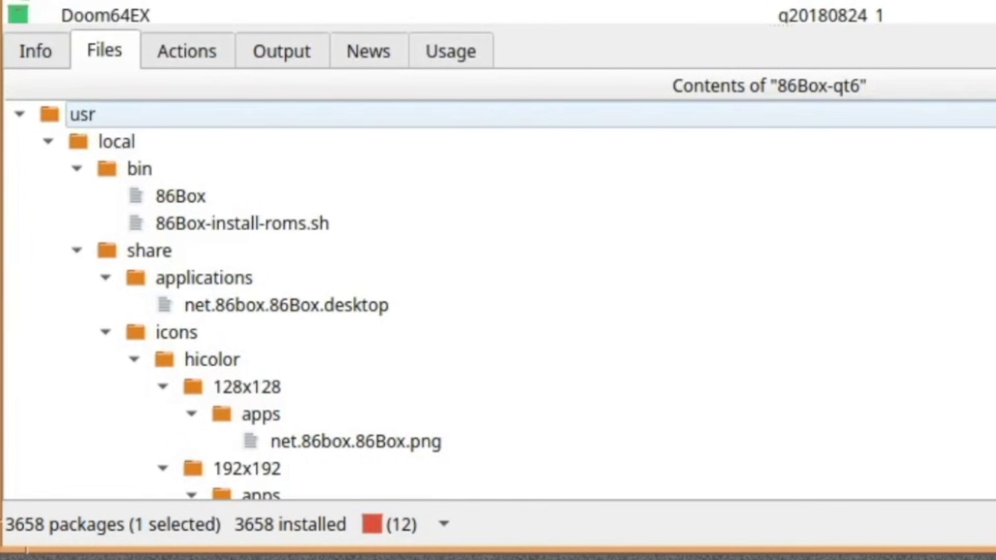
Cycle through the Transaction, Output, News and Usage tabs, then fetch the latest FreeBSD news
{"action": "left_click", "coordinate": [198, 49]}
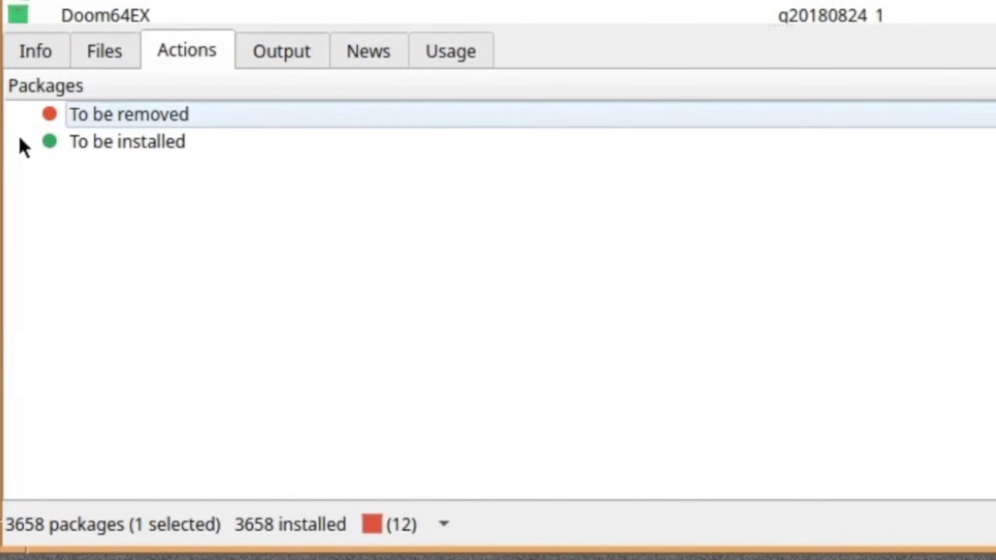
{"action": "left_click", "coordinate": [266, 53]}
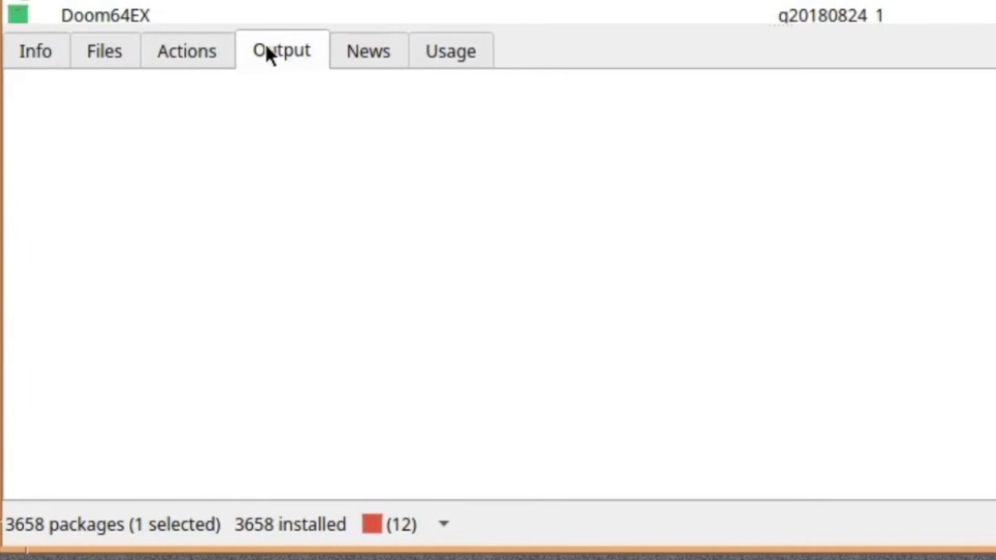
{"action": "left_click", "coordinate": [360, 55]}
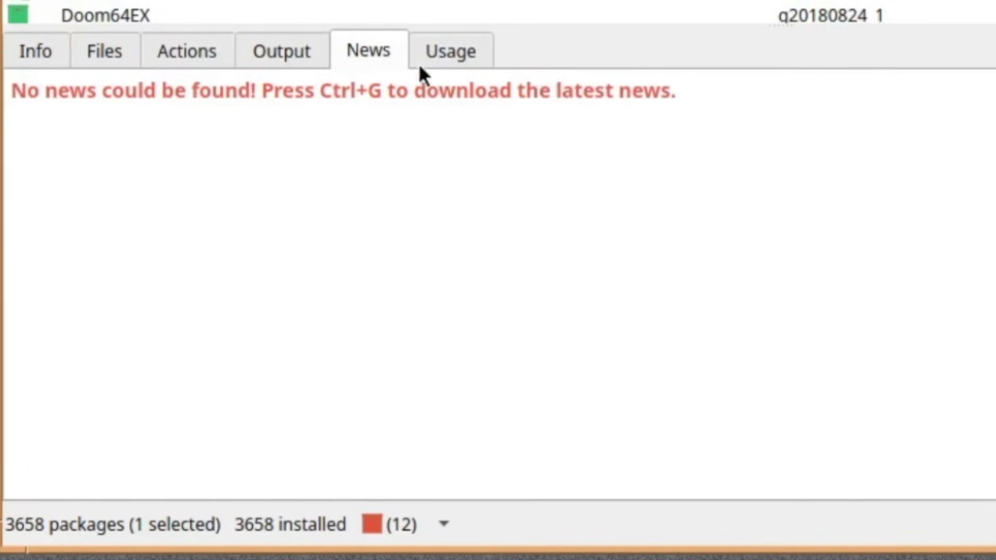
{"action": "left_click", "coordinate": [429, 48]}
{"action": "left_click", "coordinate": [377, 46]}
{"action": "key", "text": "ctrl+g"}
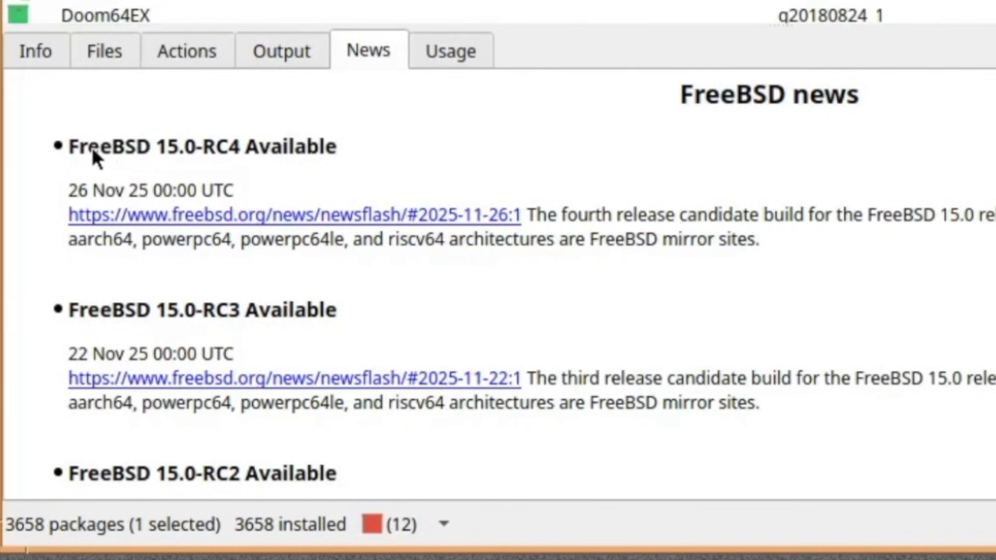
Highlight and clear part of the RC4 news heading, then show 3270font's Info details
{"action": "left_click_drag", "start_coordinate": [71, 152], "coordinate": [186, 150]}
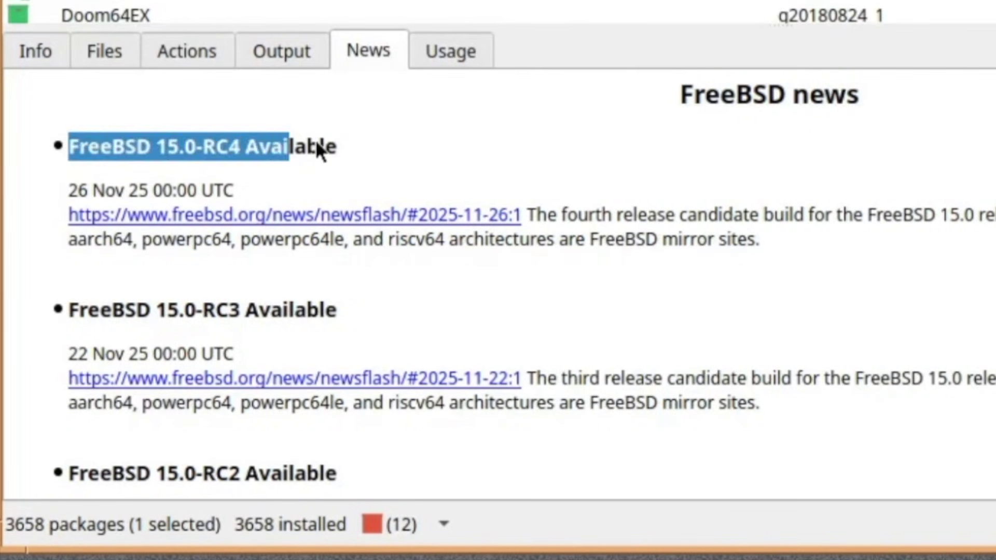
{"action": "left_click_drag", "start_coordinate": [317, 142], "coordinate": [337, 143]}
{"action": "left_click", "coordinate": [340, 143]}
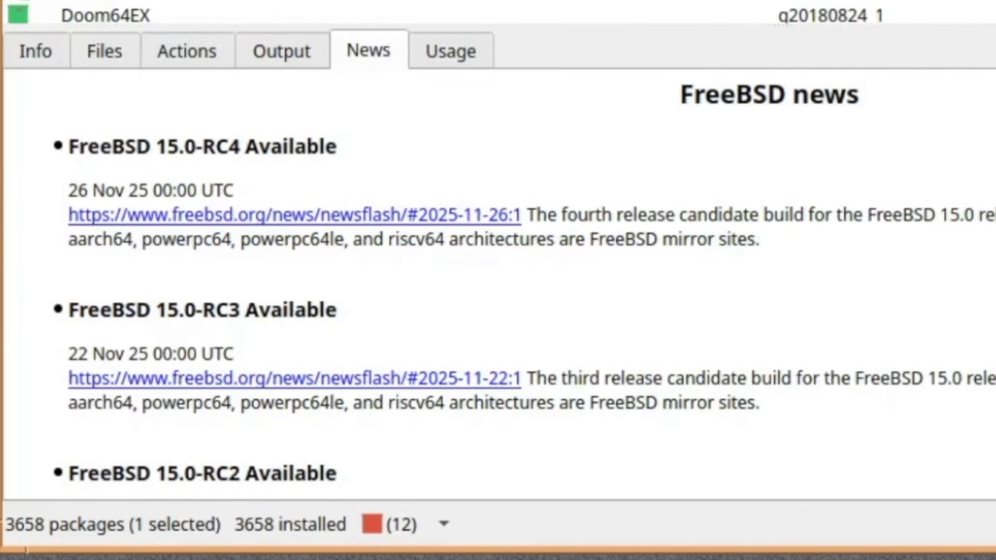
{"action": "left_click", "coordinate": [25, 50]}
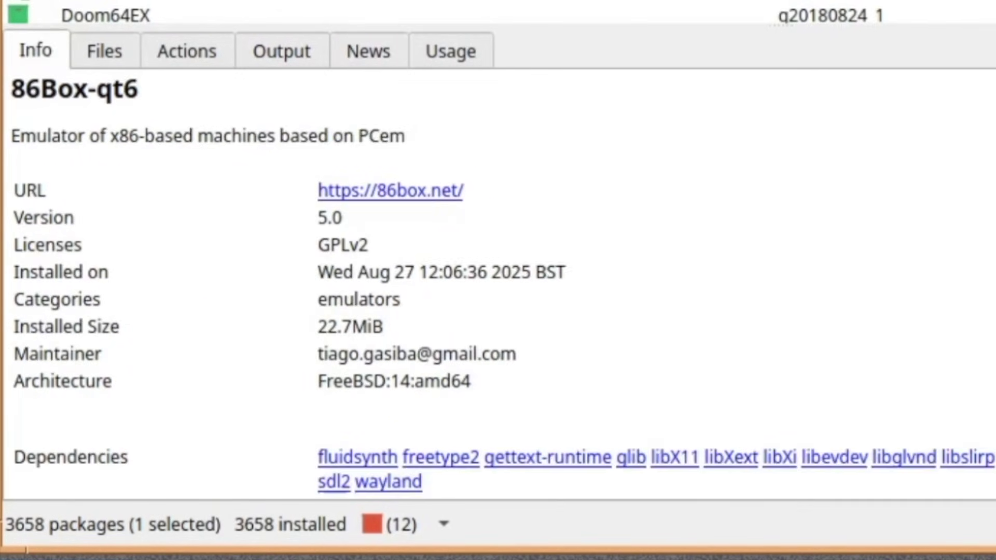
{"action": "key", "text": "Up"}
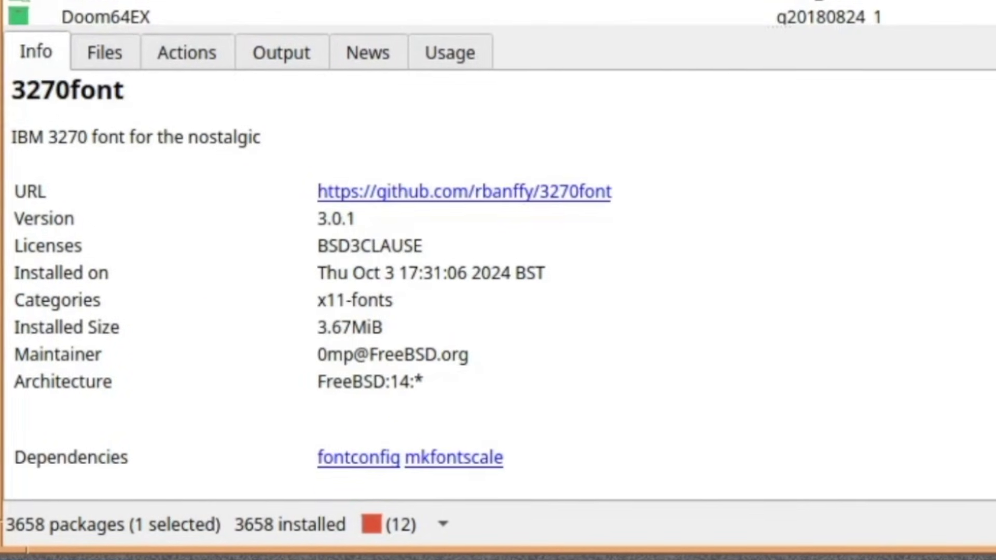
Run Check updates and authenticate in qt-sudo with the admin password until all repositories are up to date
{"action": "left_click_drag", "start_coordinate": [995, 0], "coordinate": [995, 0]}
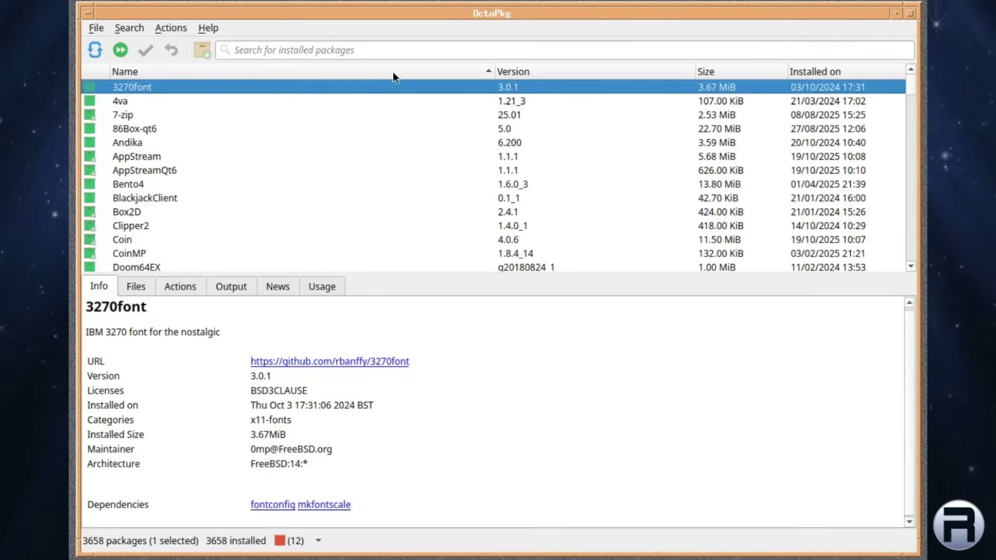
{"action": "left_click", "coordinate": [308, 49]}
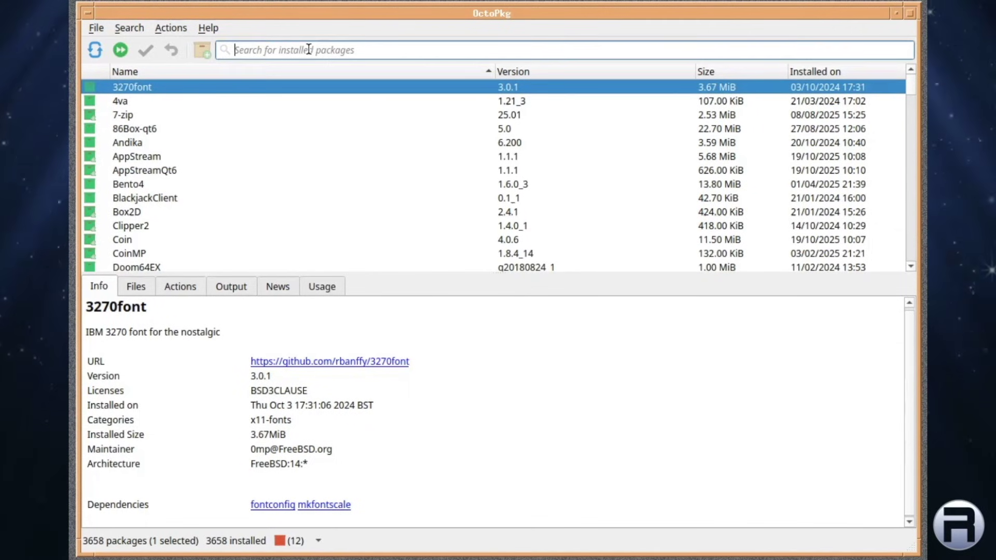
{"action": "left_click", "coordinate": [94, 50]}
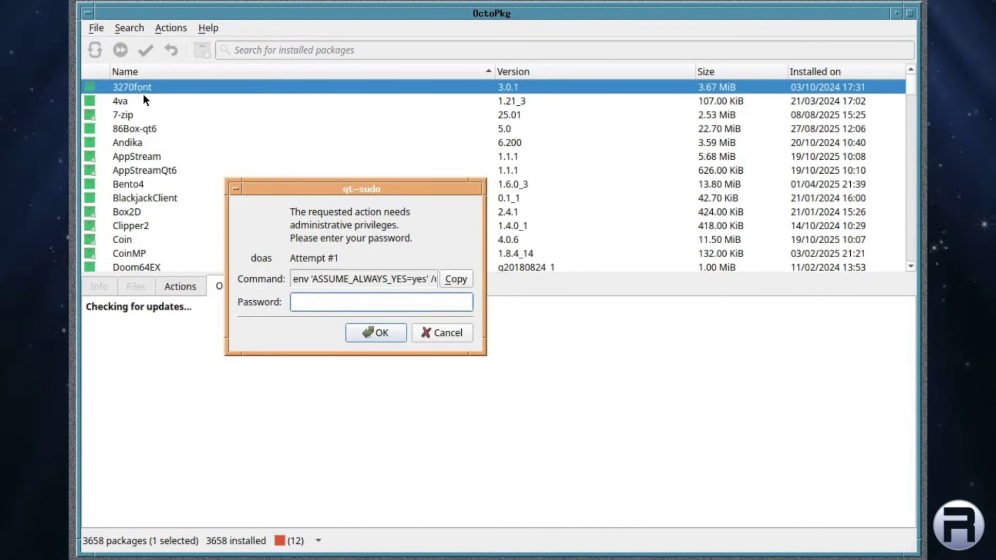
{"action": "type", "text": "********"}
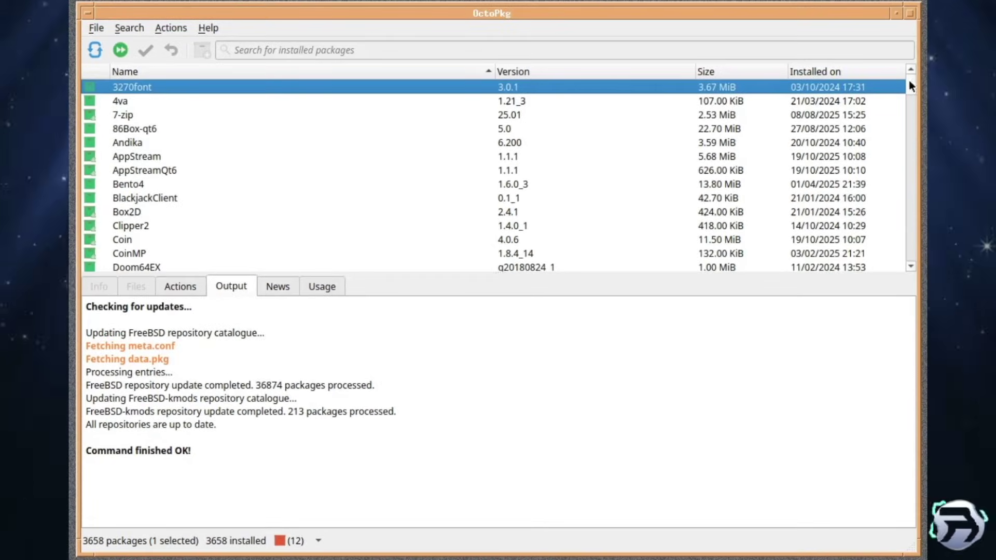
{"action": "left_click_drag", "start_coordinate": [909, 80], "coordinate": [836, 33]}
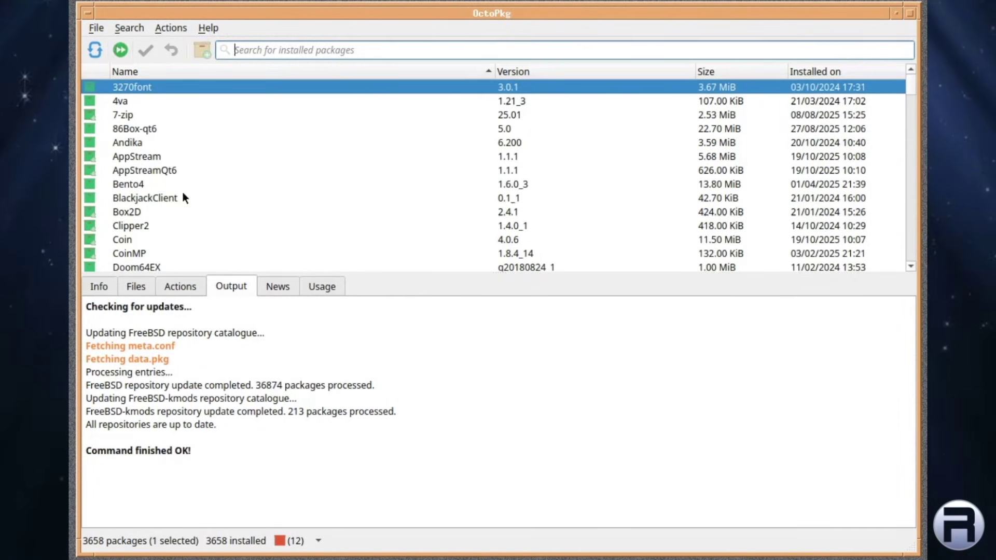
{"action": "mouse_move", "coordinate": [182, 195]}
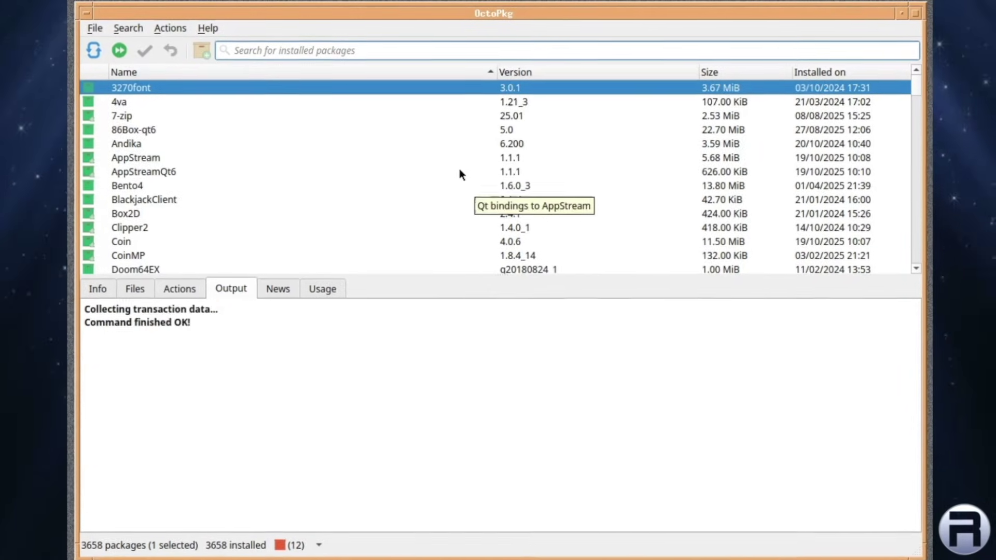
Filter the installed packages by 'abiword' so only abiword 3.0.5_15 remains listed
{"action": "mouse_move", "coordinate": [540, 145]}
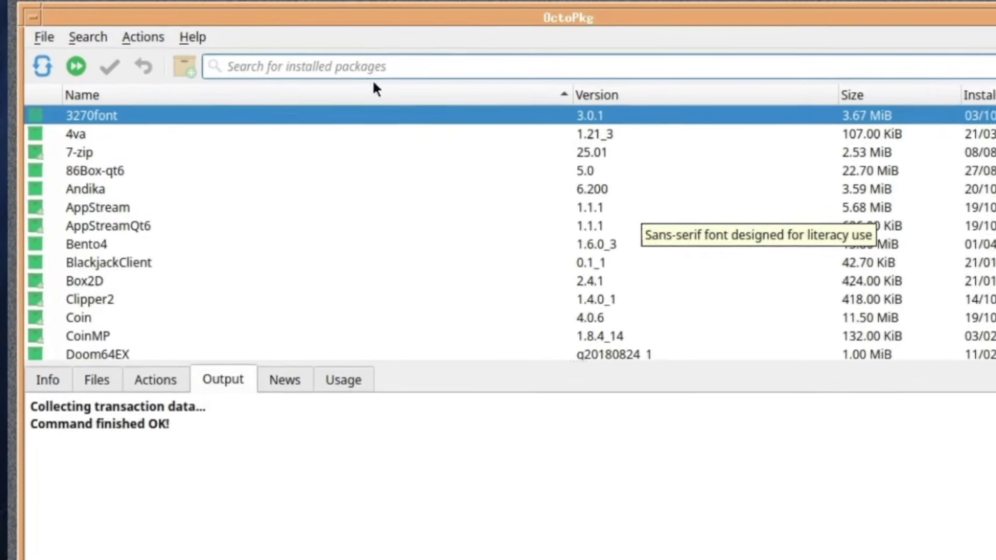
{"action": "type", "text": "abiword"}
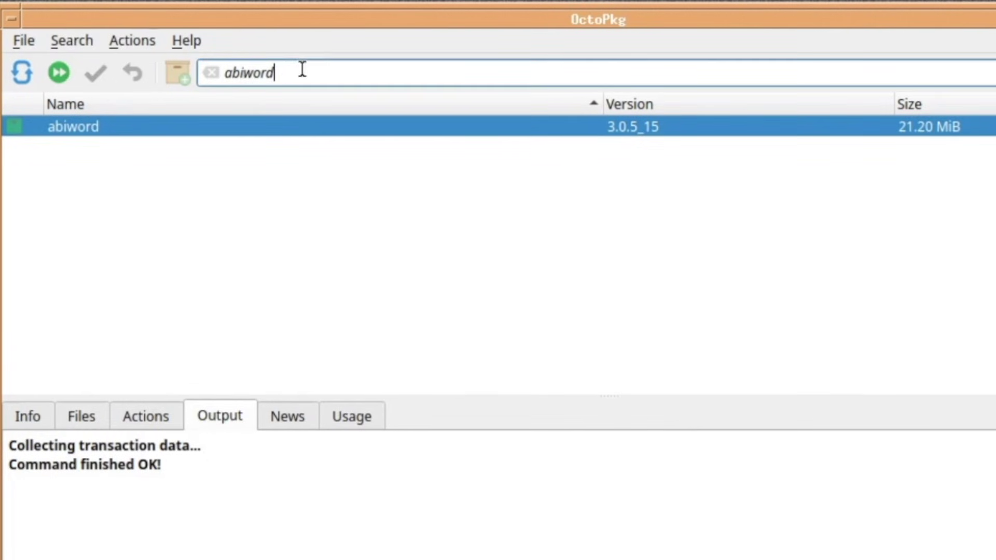
{"action": "key", "text": "BackSpace"}
{"action": "key", "text": "BackSpace"}
{"action": "key", "text": "BackSpace"}
{"action": "key", "text": "BackSpace"}
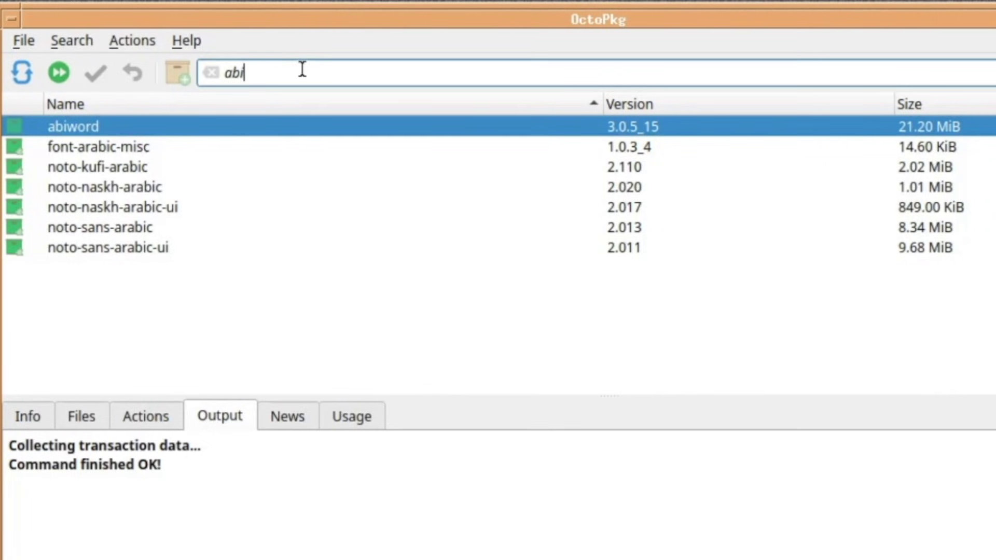
{"action": "type", "text": "word"}
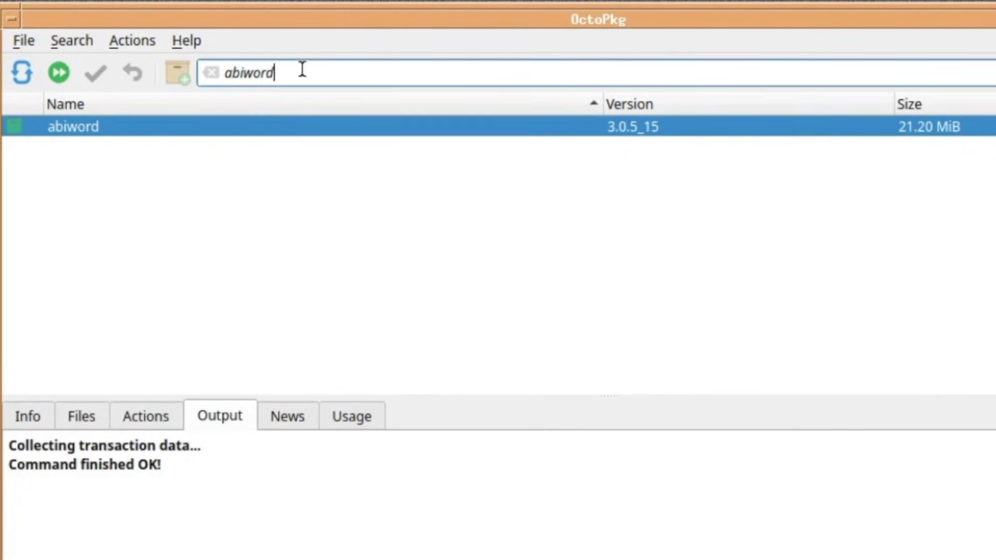
Lock abiword 3.0.5_15 from its context menu with the admin password, then re-filter to abiword
{"action": "right_click", "coordinate": [91, 126]}
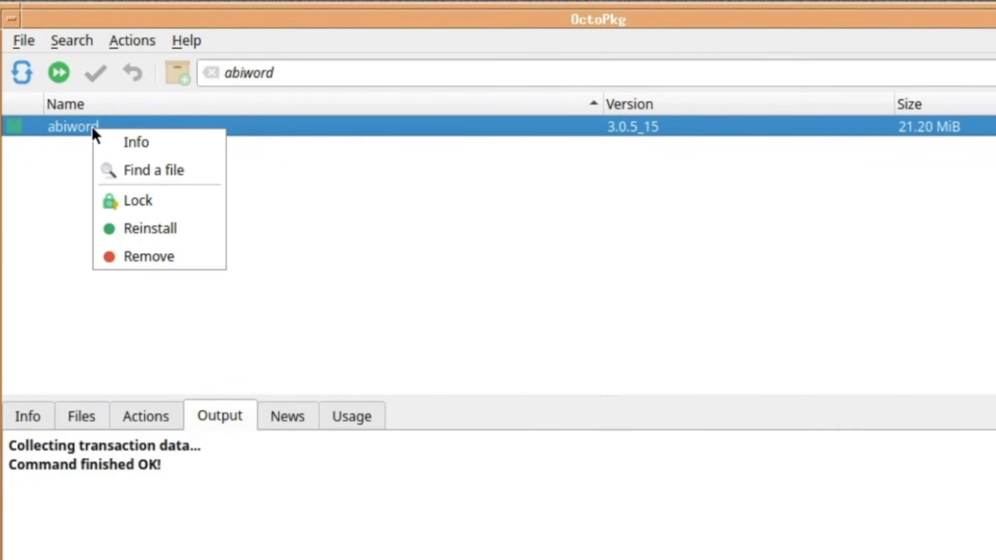
{"action": "left_click", "coordinate": [138, 200]}
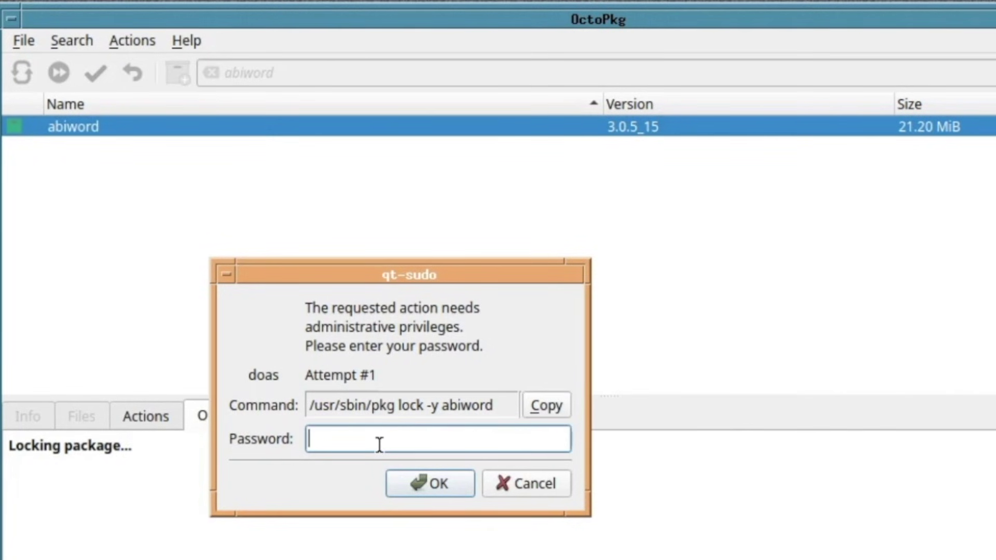
{"action": "type", "text": "********"}
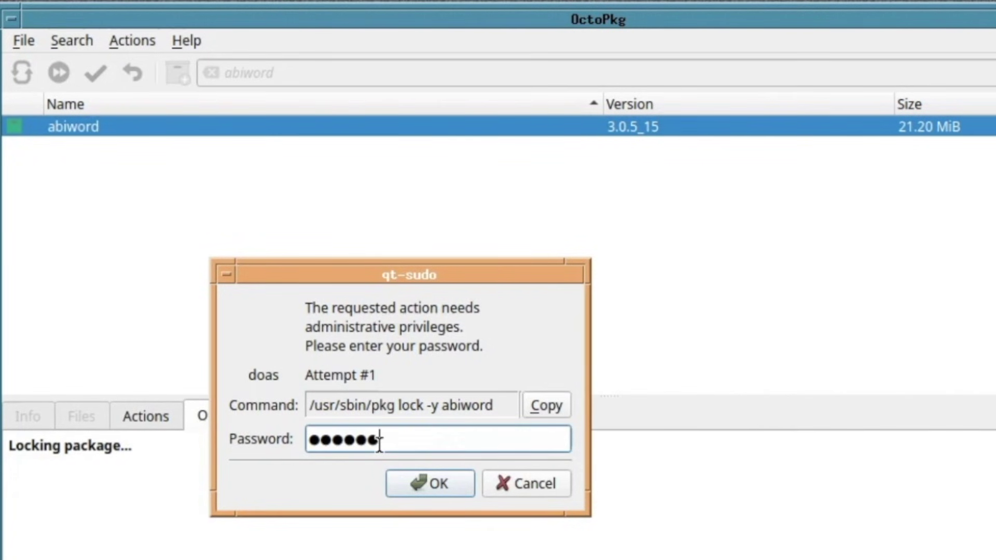
{"action": "key", "text": "Return"}
{"action": "left_click", "coordinate": [289, 72]}
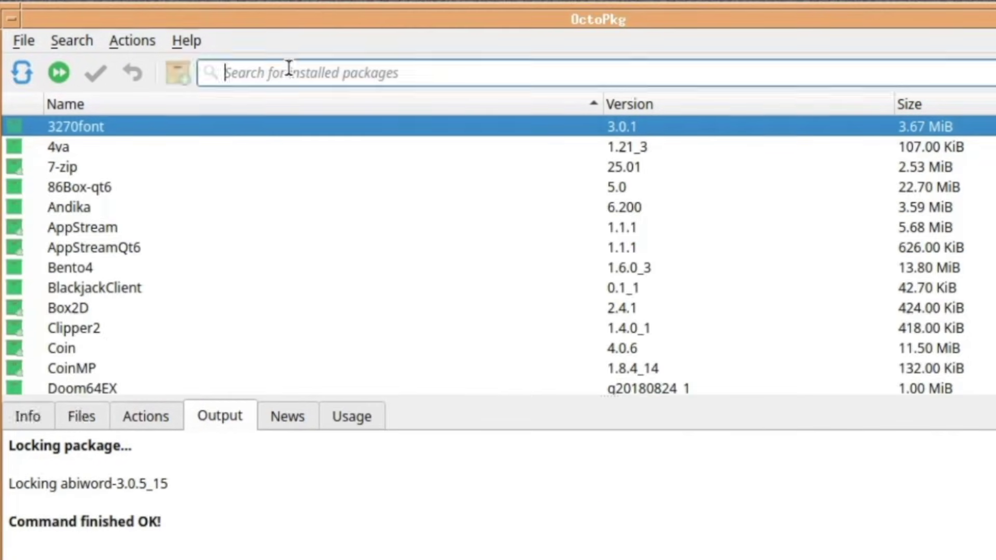
{"action": "type", "text": "abiword"}
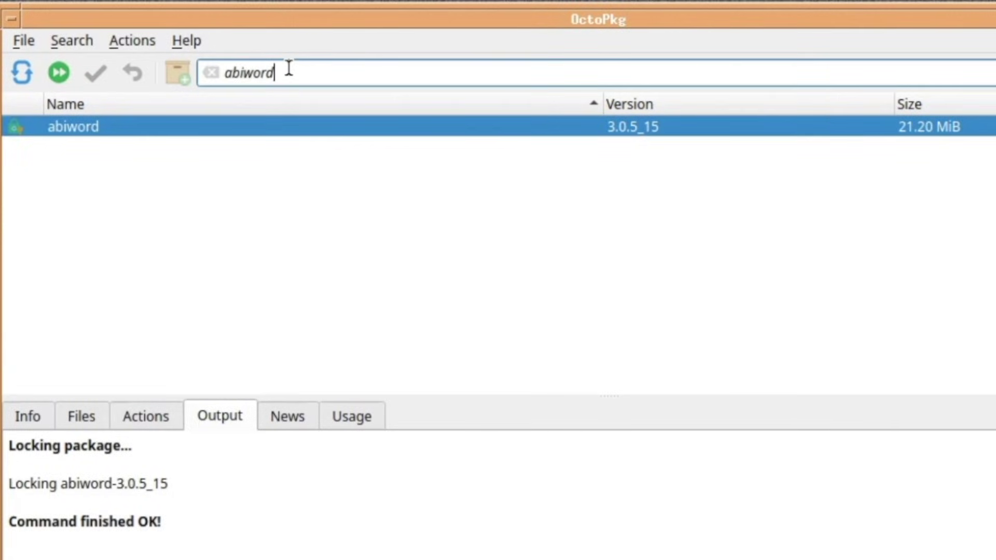
{"action": "left_click", "coordinate": [191, 197]}
Unlock abiword 3.0.5_15 from its context menu with the admin password, then reopen its actions menu
{"action": "right_click", "coordinate": [26, 123]}
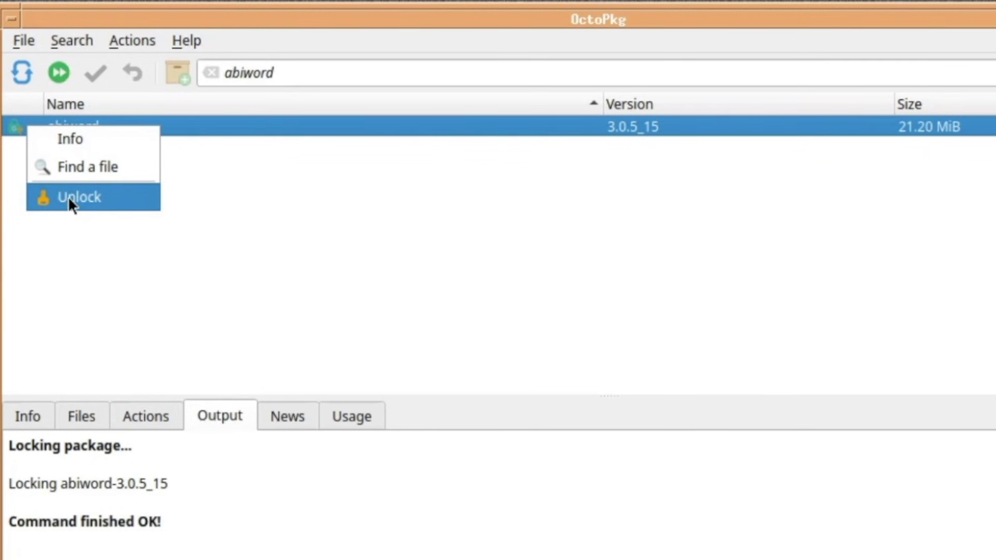
{"action": "left_click", "coordinate": [70, 201]}
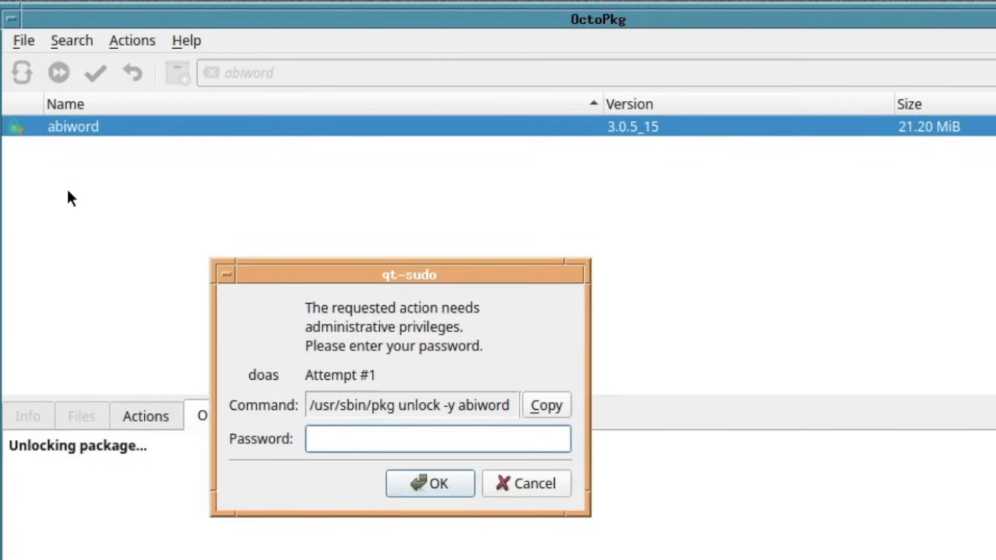
{"action": "type", "text": "•••••••"}
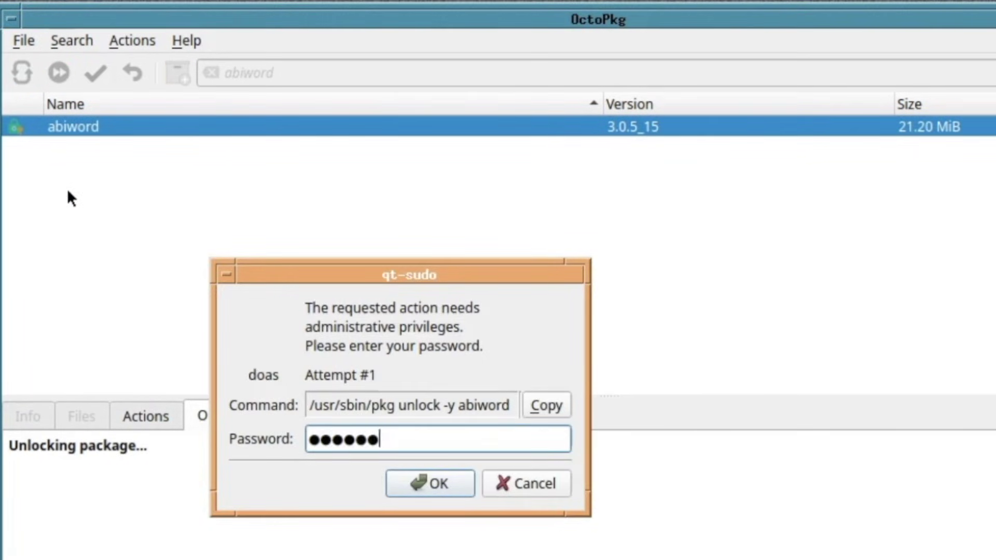
{"action": "key", "text": "Return"}
{"action": "right_click", "coordinate": [104, 126]}
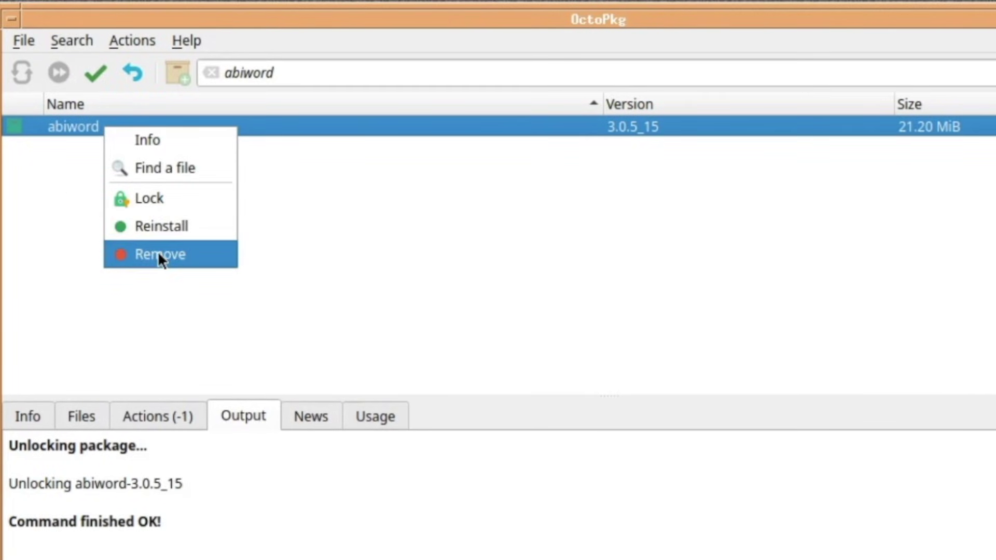
Select abiword and scroll through its package details in the Info tab
{"action": "left_click", "coordinate": [146, 139]}
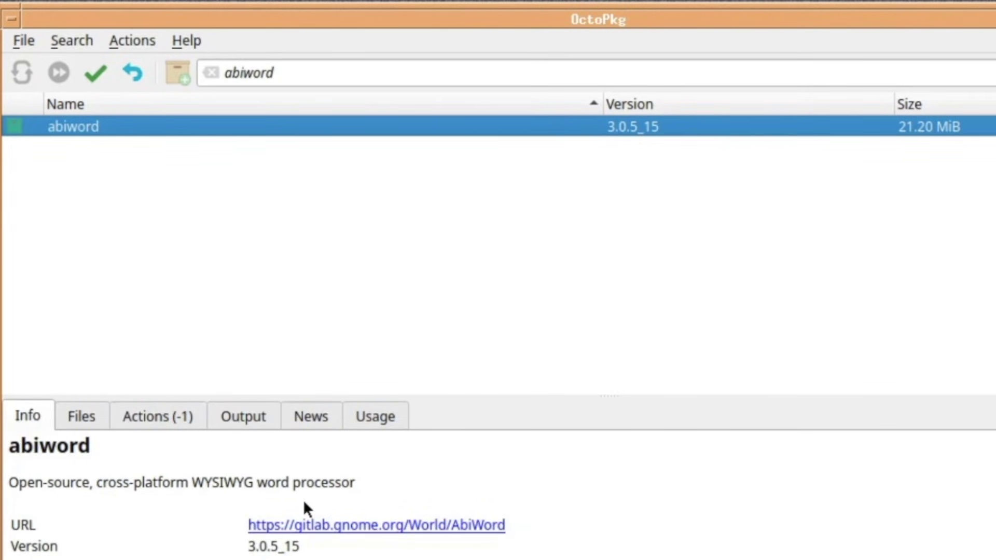
{"action": "scroll", "coordinate": [304, 503], "scroll_direction": "down", "scroll_amount": 8}
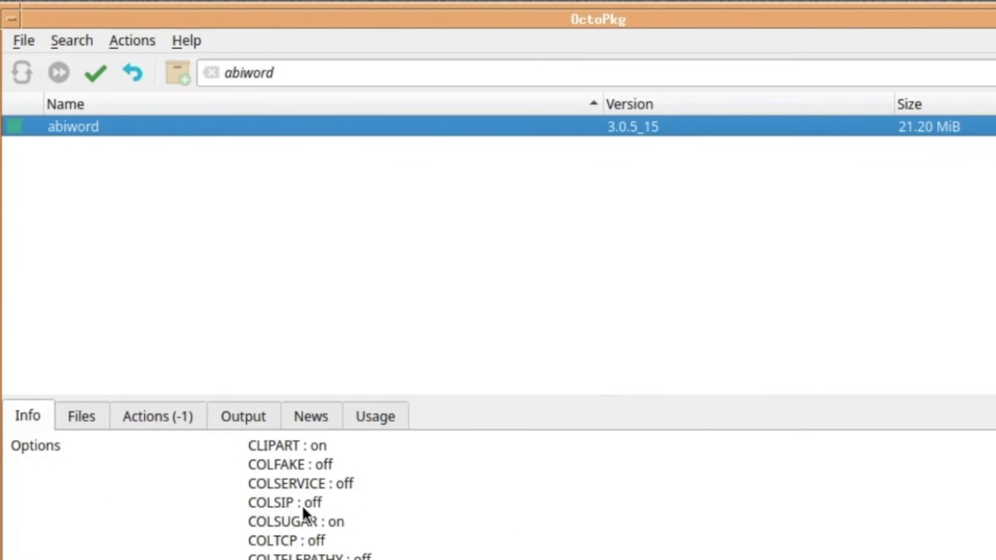
{"action": "scroll", "coordinate": [303, 509], "scroll_direction": "down", "scroll_amount": 5}
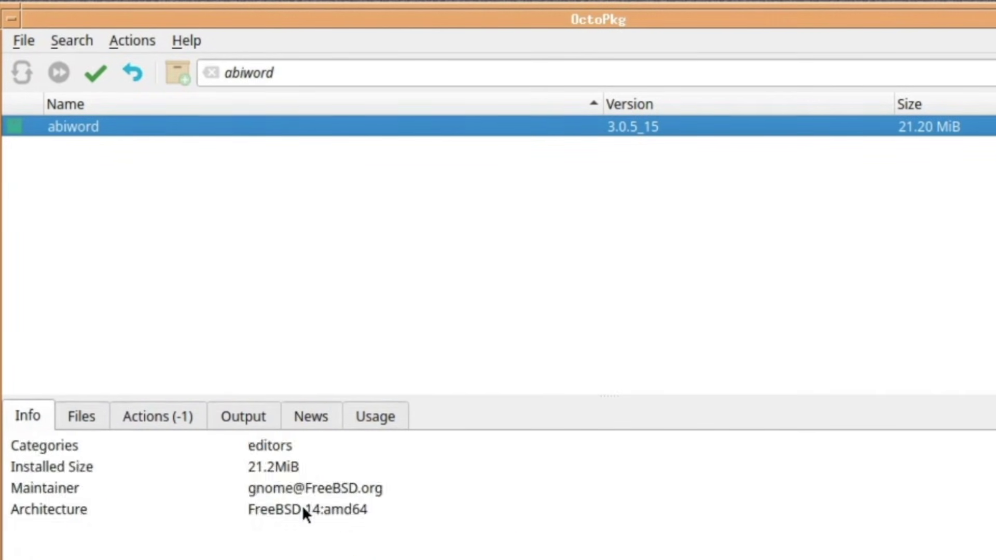
{"action": "scroll", "coordinate": [303, 510], "scroll_direction": "up", "scroll_amount": 15}
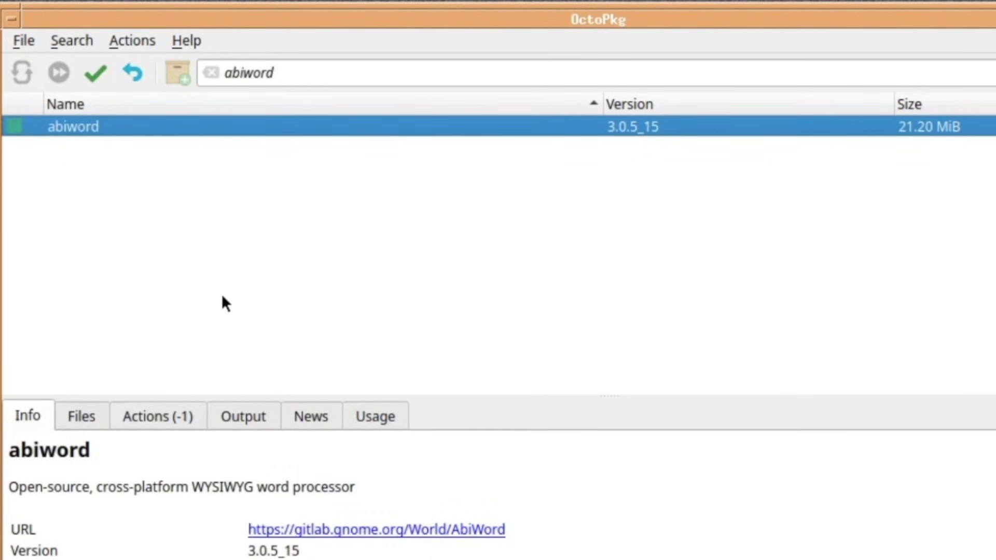
Clear the abiword search text and view the 7-zip package details
{"action": "left_click", "coordinate": [707, 62]}
{"action": "key", "text": "ctrl+a"}
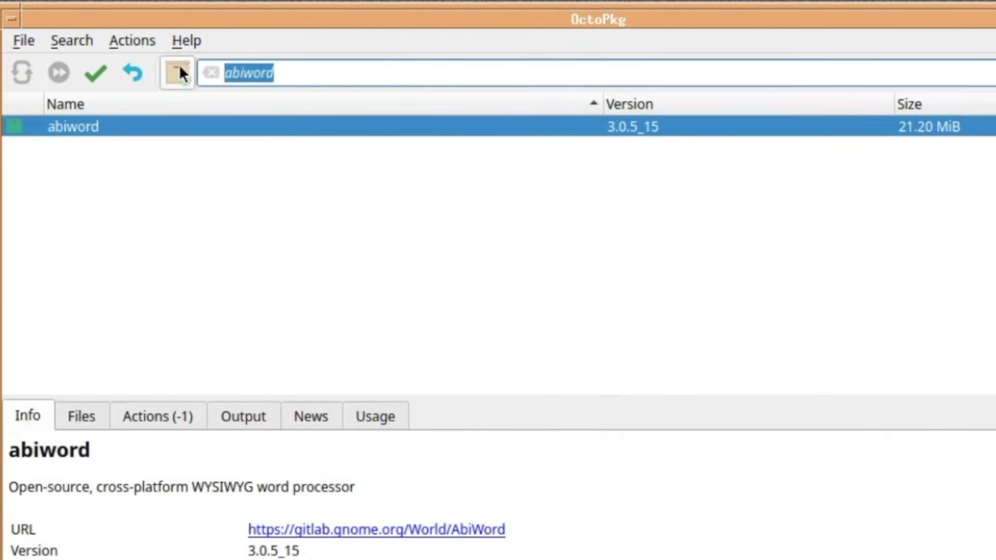
{"action": "key", "text": "BackSpace"}
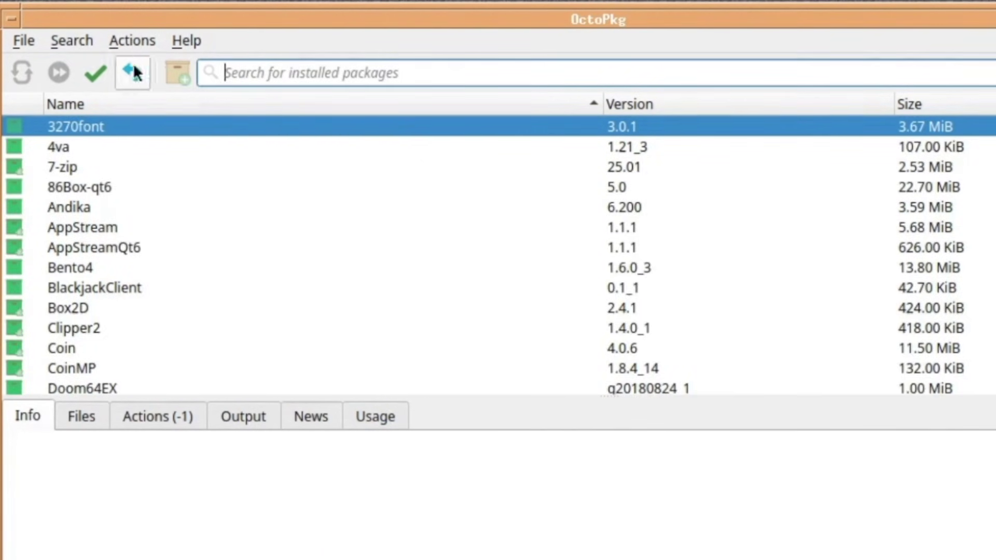
{"action": "left_click", "coordinate": [113, 165]}
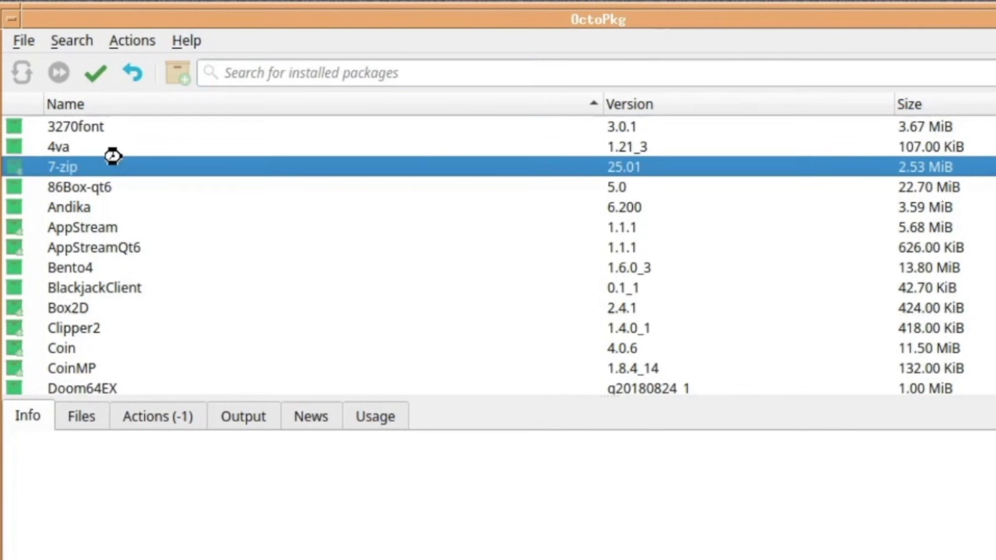
View the 3270font package details
{"action": "left_click", "coordinate": [68, 122]}
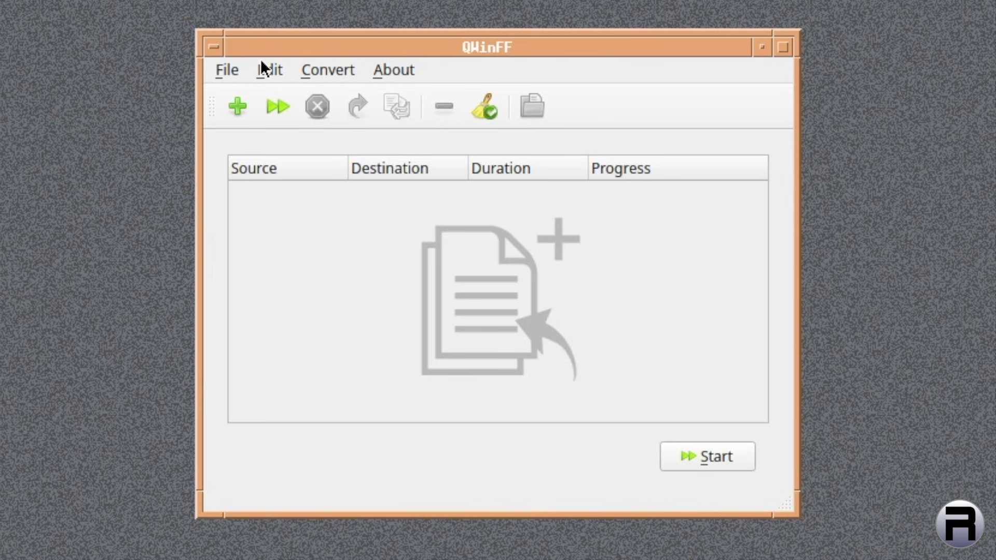
Look through QWinFF's File, Edit, Convert and About menus
{"action": "left_click", "coordinate": [228, 73]}
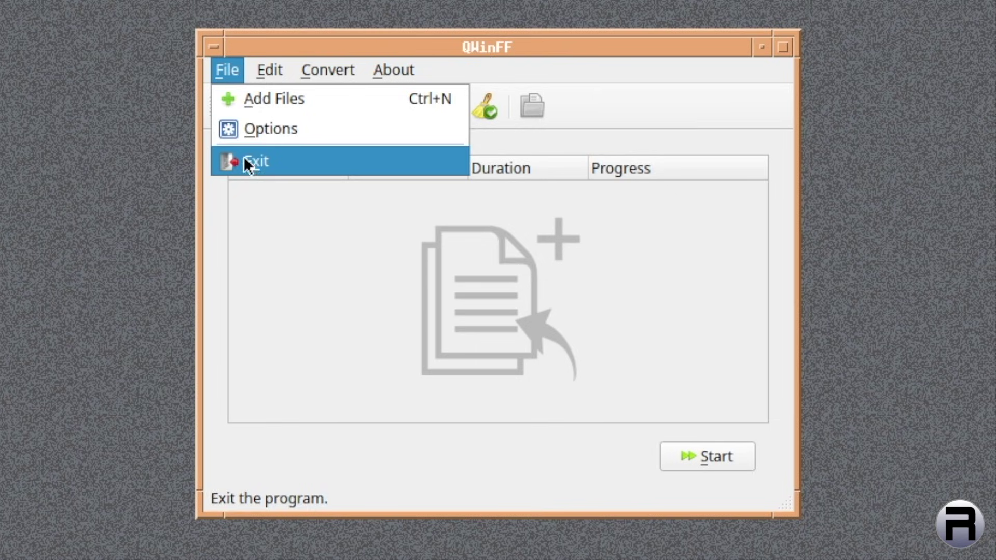
{"action": "mouse_move", "coordinate": [278, 69]}
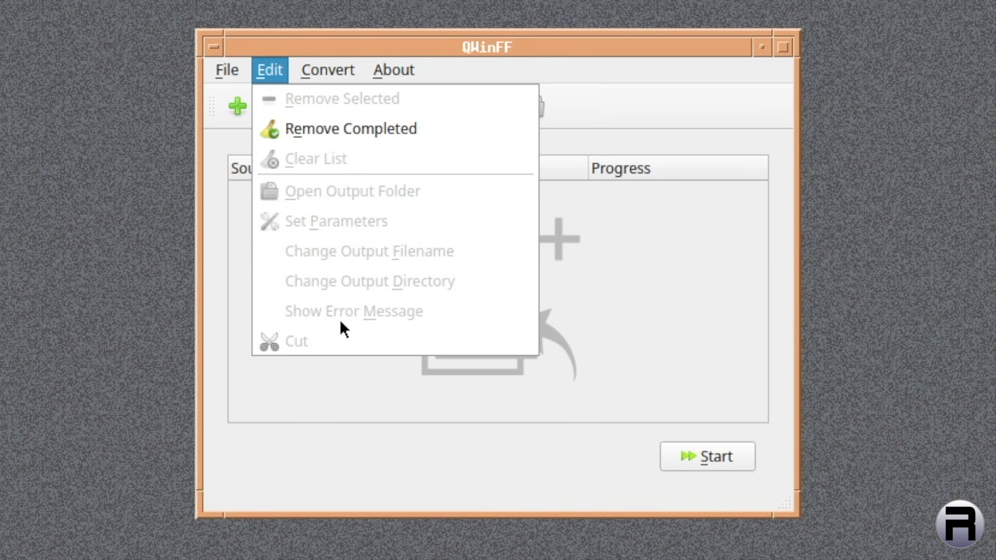
{"action": "mouse_move", "coordinate": [330, 69]}
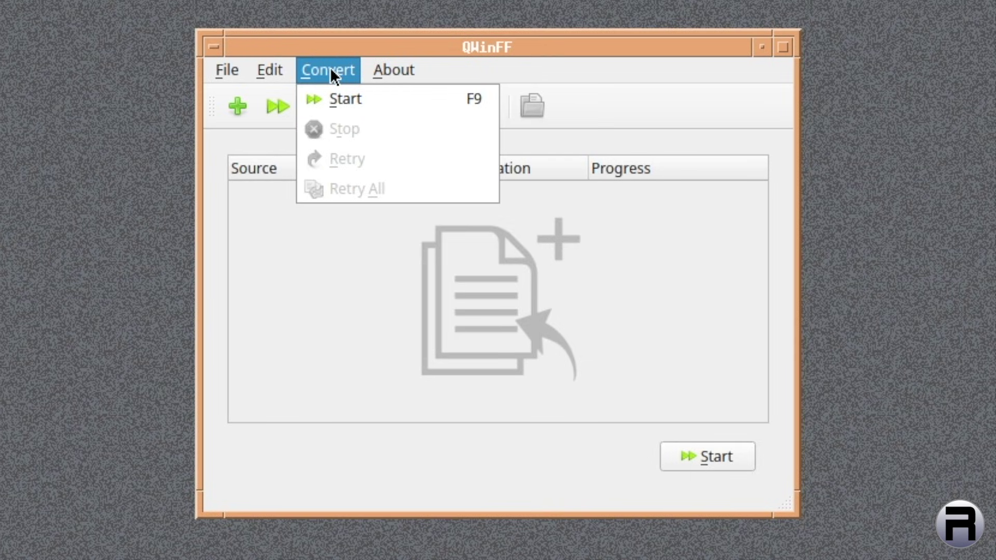
{"action": "mouse_move", "coordinate": [404, 60]}
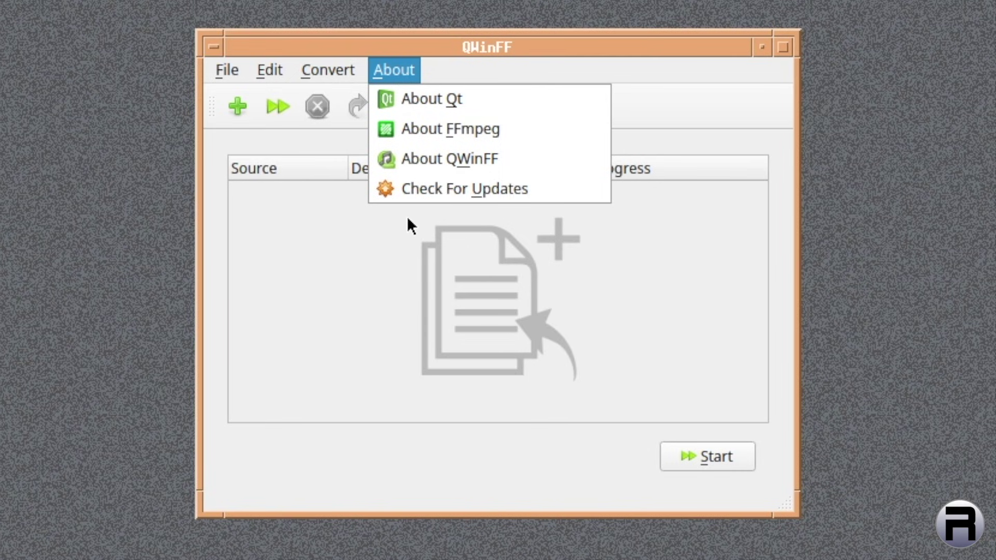
View and dismiss About Qt, then scroll the Available Codecs list in About FFmpeg
{"action": "left_click", "coordinate": [421, 100]}
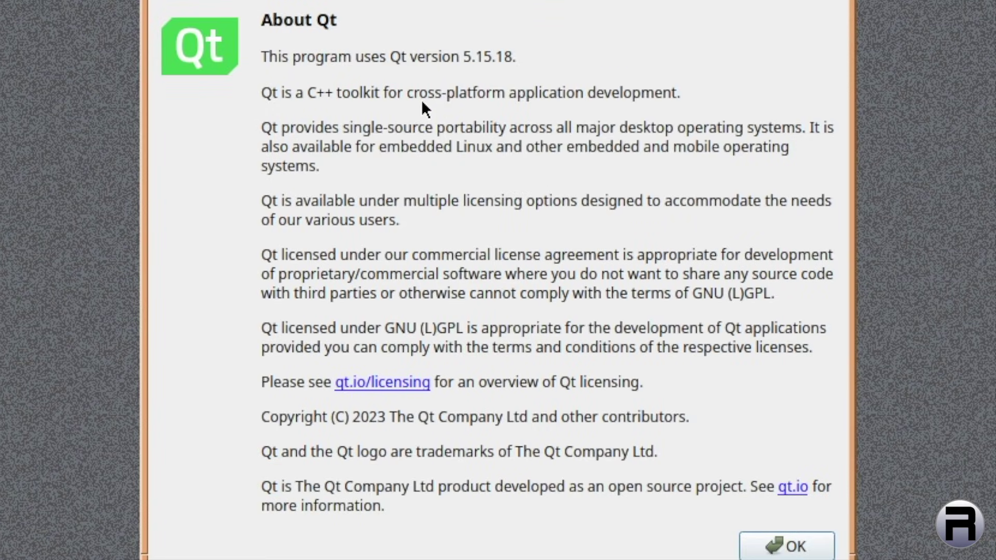
{"action": "left_click", "coordinate": [812, 549]}
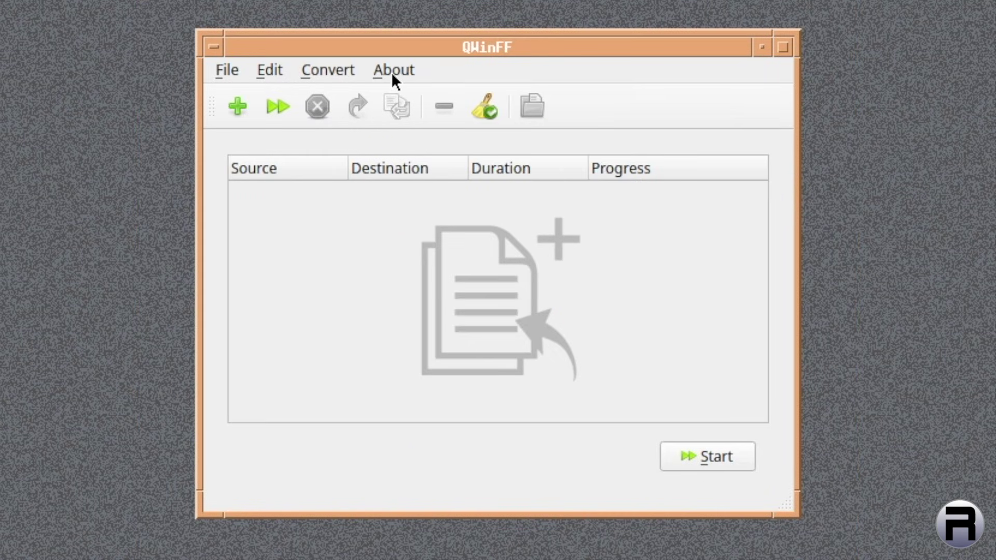
{"action": "left_click", "coordinate": [391, 73]}
{"action": "left_click", "coordinate": [406, 131]}
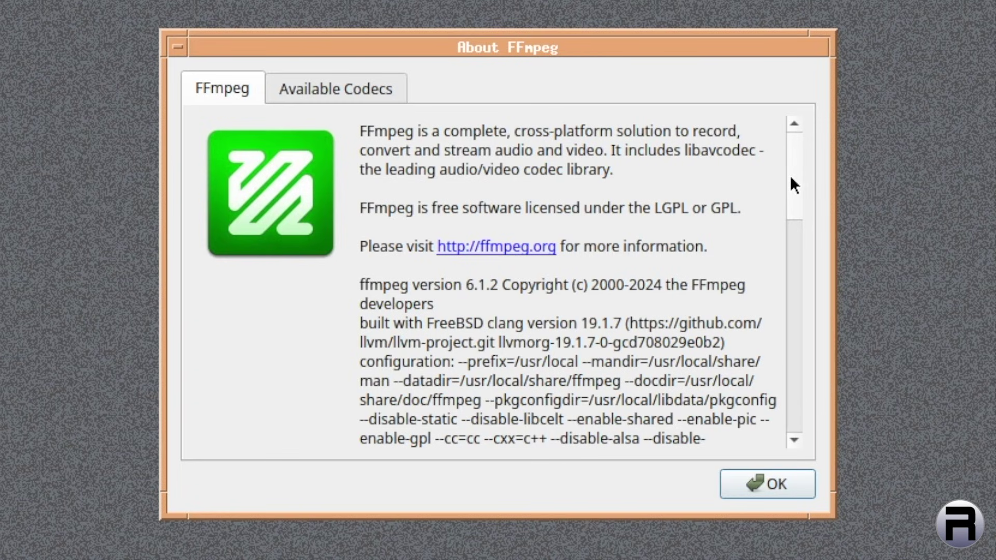
{"action": "left_click_drag", "start_coordinate": [791, 179], "coordinate": [646, 51]}
{"action": "left_click", "coordinate": [341, 93]}
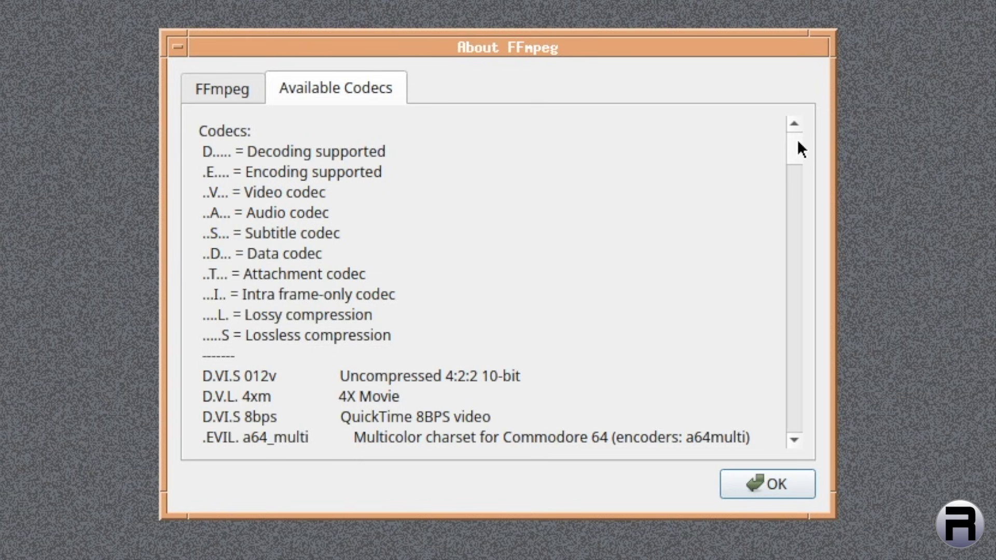
{"action": "left_click_drag", "start_coordinate": [796, 146], "coordinate": [794, 15]}
Close About FFmpeg, then read About QWinFF's version information and Translators credits and close it
{"action": "left_click", "coordinate": [770, 480]}
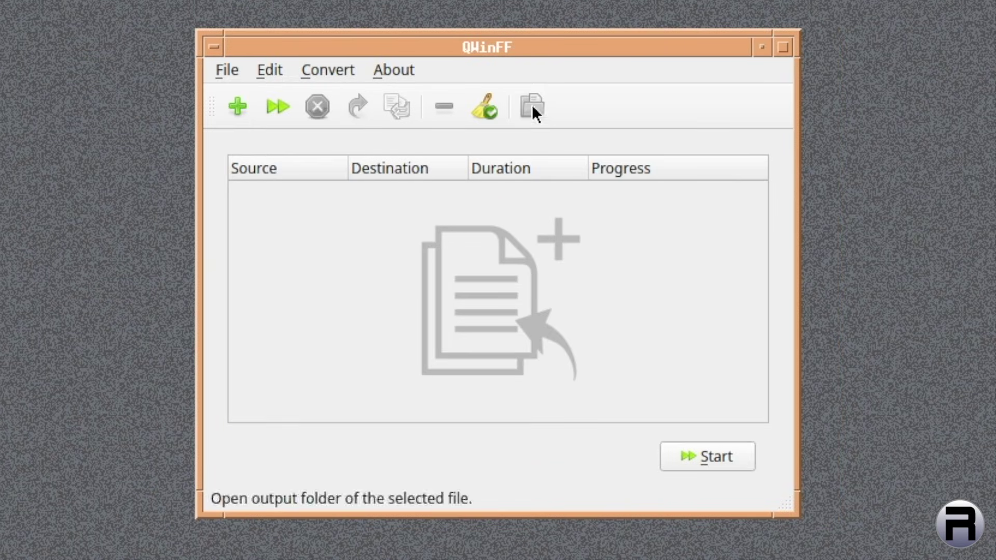
{"action": "left_click", "coordinate": [395, 66]}
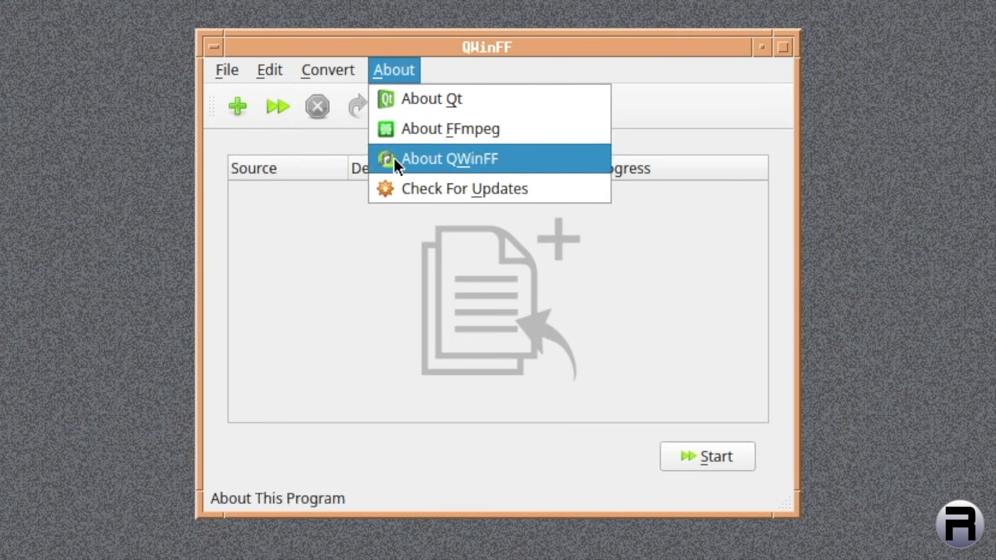
{"action": "left_click", "coordinate": [404, 165]}
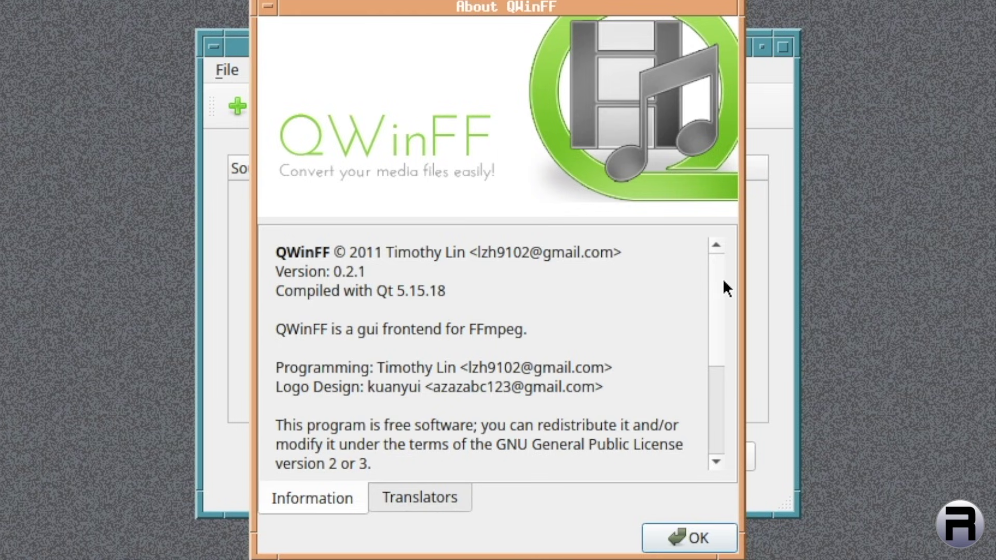
{"action": "mouse_move", "coordinate": [724, 281]}
{"action": "left_mouse_down"}
{"action": "mouse_move", "coordinate": [697, 390]}
{"action": "mouse_move", "coordinate": [713, 288]}
{"action": "left_mouse_up"}
{"action": "left_click", "coordinate": [418, 496]}
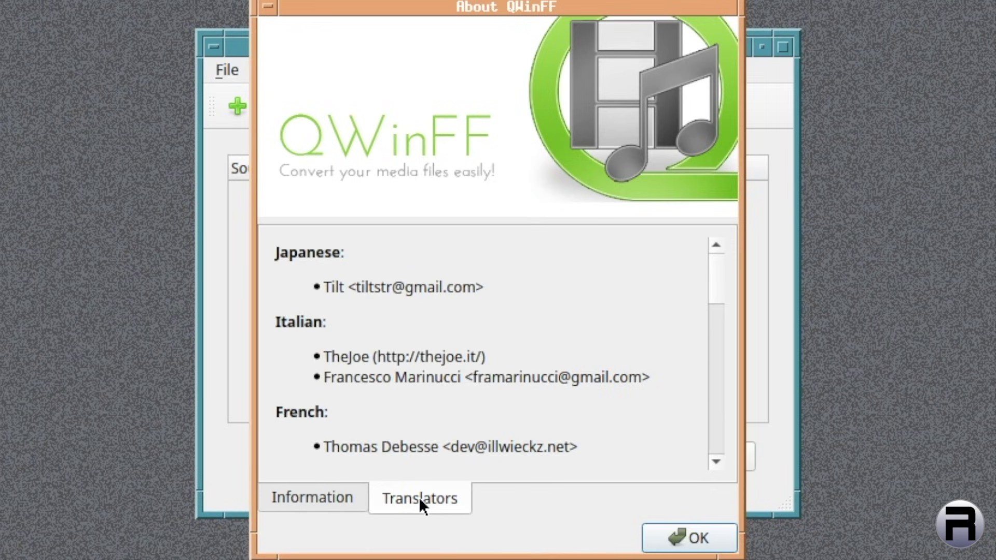
{"action": "left_click", "coordinate": [328, 499]}
{"action": "left_click", "coordinate": [688, 539]}
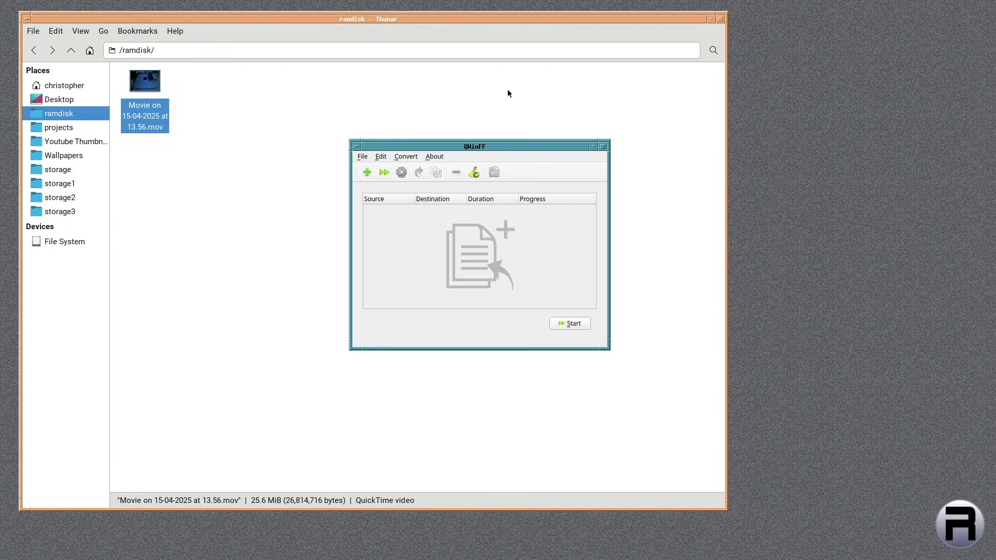
Move QWinFF to the top-right corner and bring up the .mov file's actions in Thunar
{"action": "left_click_drag", "start_coordinate": [478, 146], "coordinate": [863, 12]}
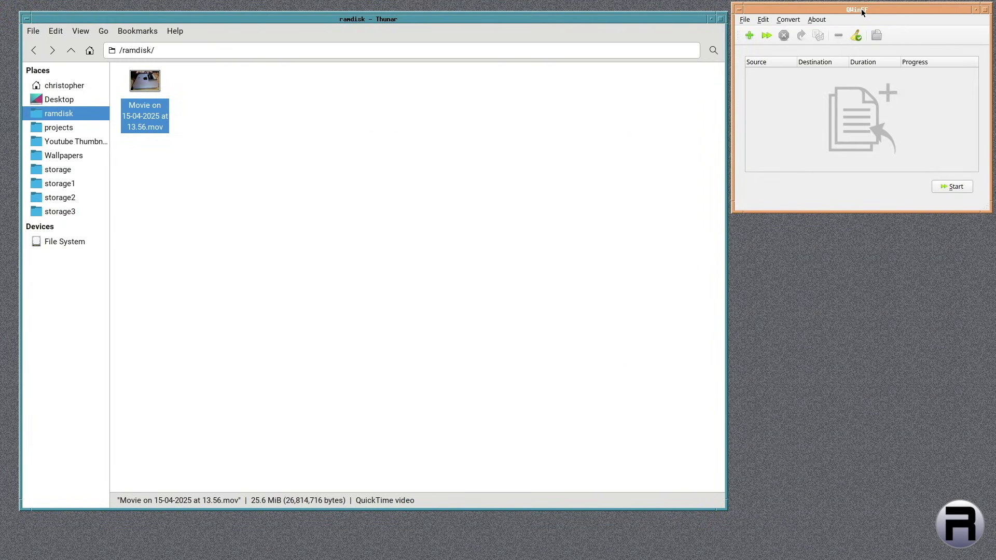
{"action": "left_click", "coordinate": [722, 84]}
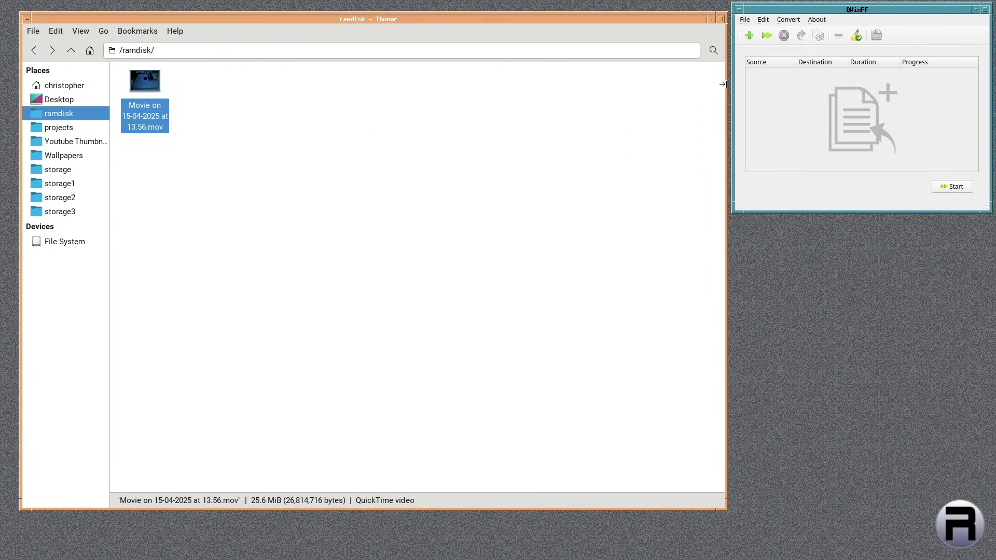
{"action": "left_click", "coordinate": [331, 113]}
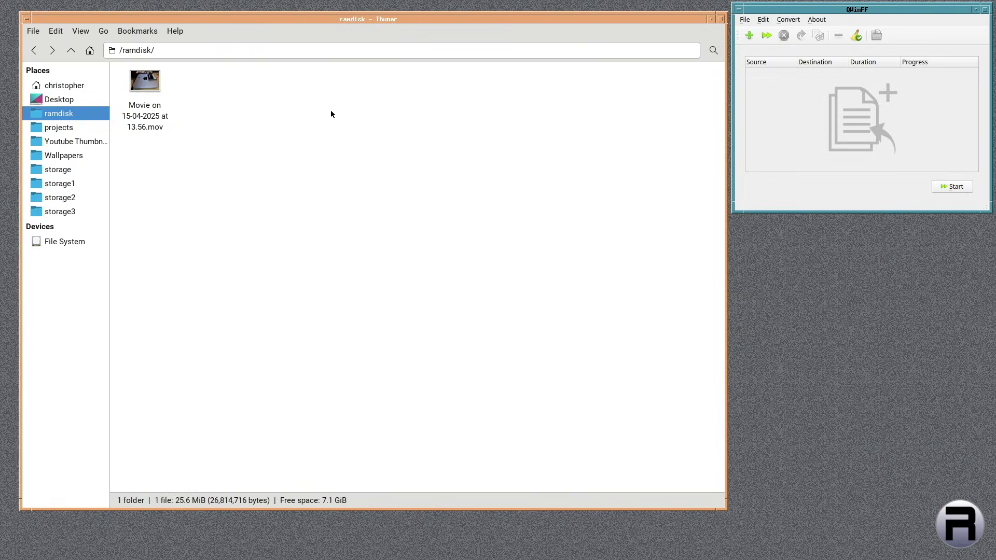
{"action": "right_click", "coordinate": [144, 78]}
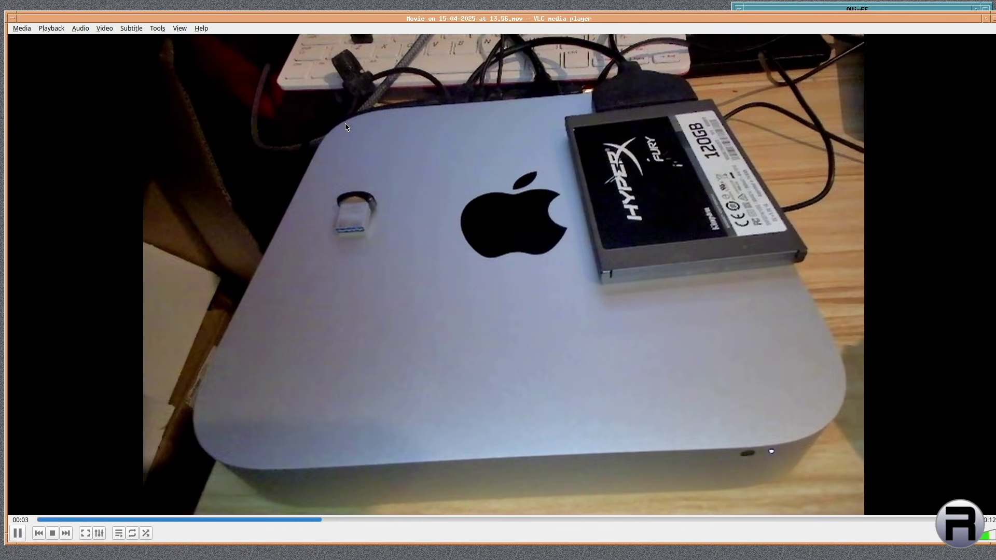
Close VLC media player from its title-bar window menu
{"action": "left_click", "coordinate": [12, 18]}
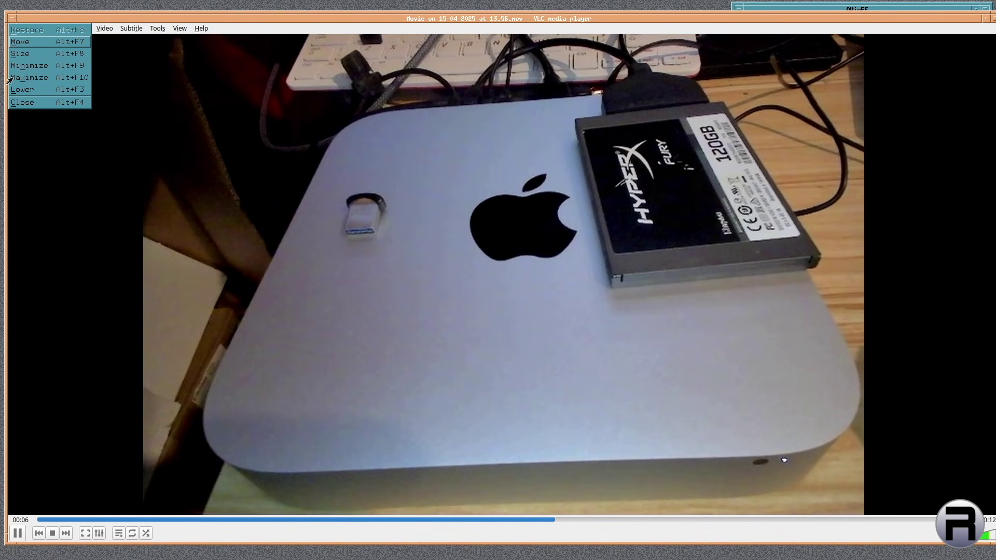
{"action": "left_click", "coordinate": [36, 101]}
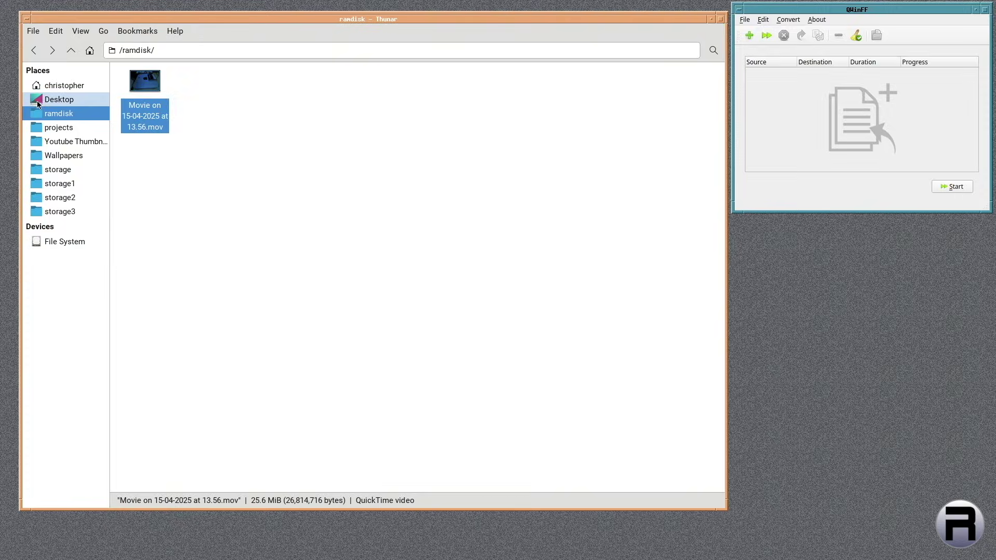
Drag 'Movie on 15-04-2025 at 13.56.mov' into QWinFF and shift the Add Tasks dialog left
{"action": "left_click", "coordinate": [204, 116]}
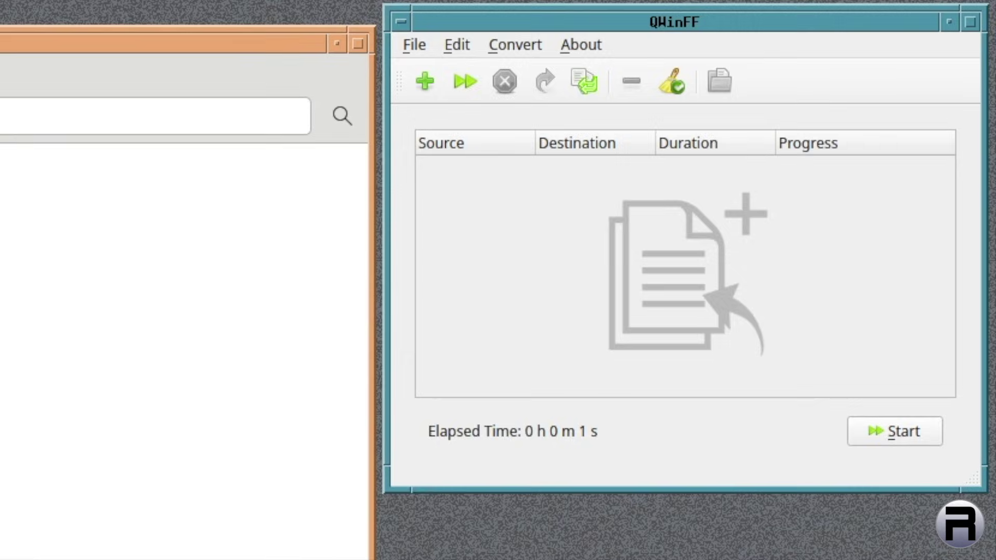
{"action": "left_click_drag", "start_coordinate": [104, 290], "coordinate": [519, 262]}
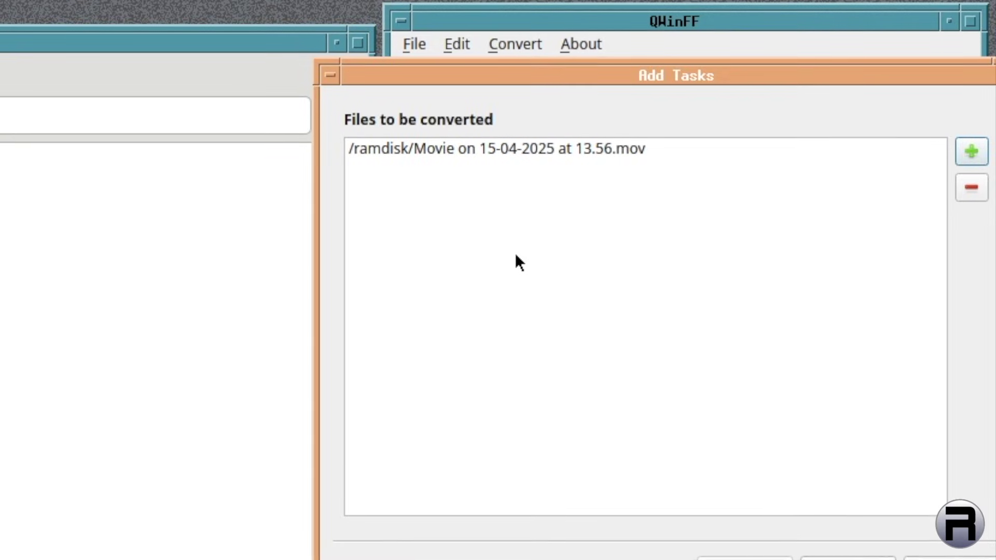
{"action": "left_click_drag", "start_coordinate": [691, 73], "coordinate": [606, 71]}
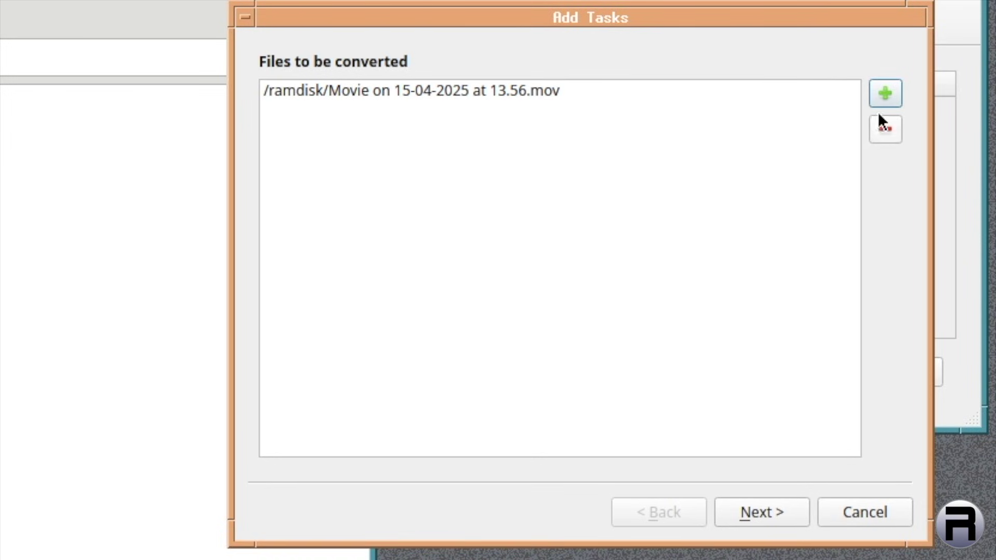
{"action": "left_click", "coordinate": [884, 94]}
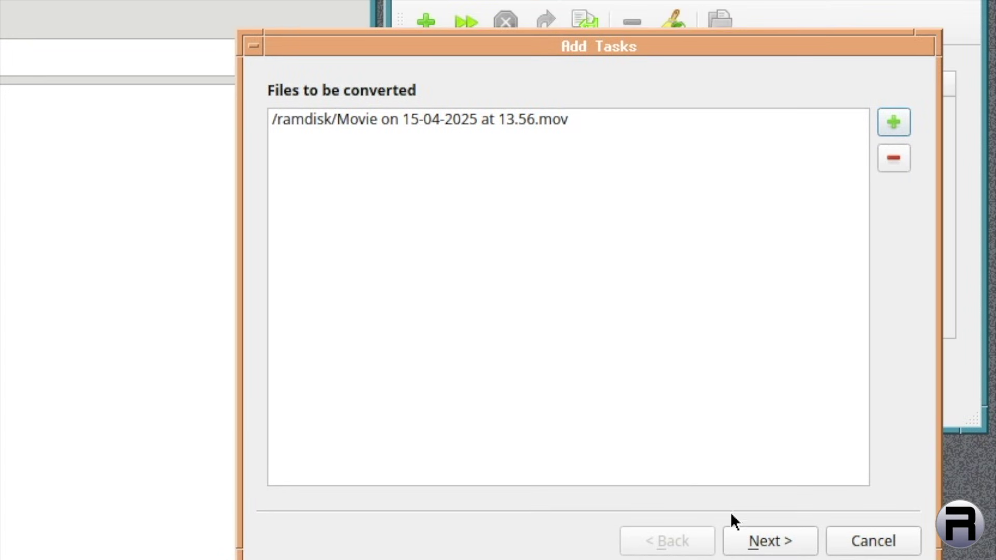
Choose AVI output, keep the MS Compatible AVI preset, and open its conversion parameters
{"action": "left_click", "coordinate": [793, 549]}
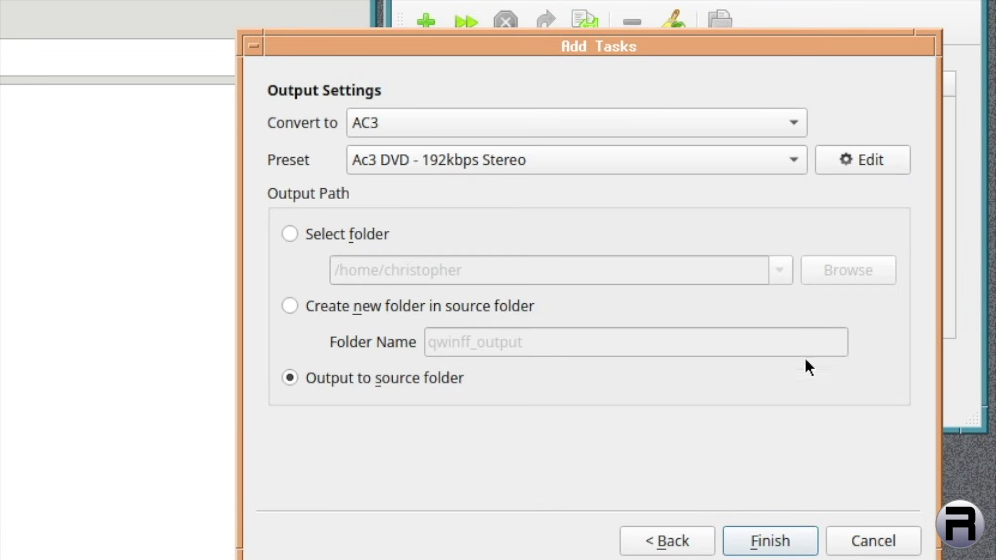
{"action": "left_click", "coordinate": [690, 123]}
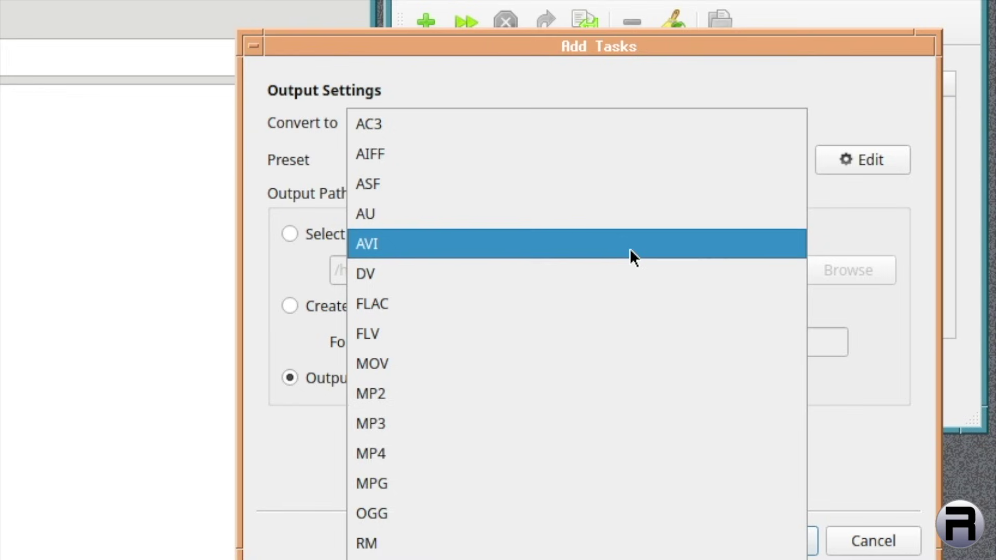
{"action": "left_click", "coordinate": [630, 248]}
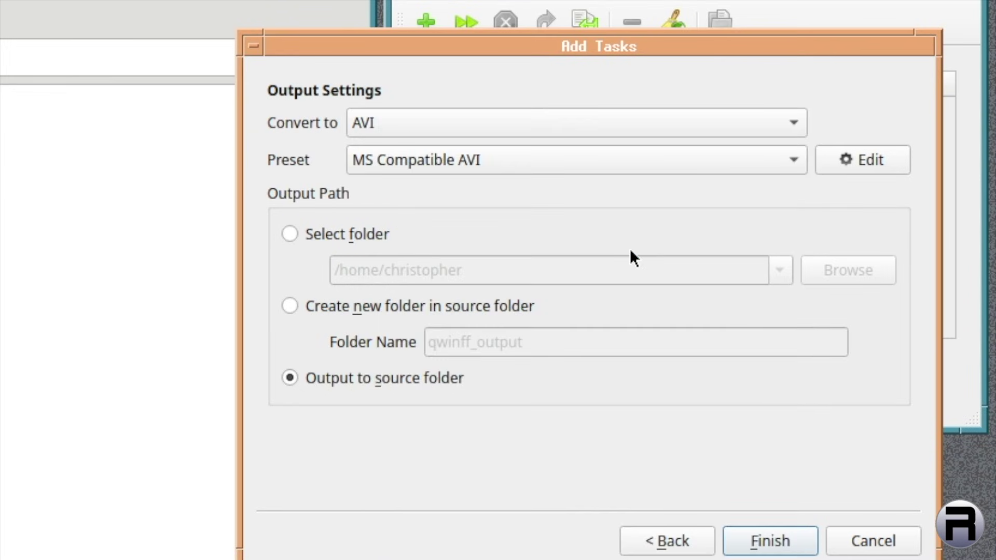
{"action": "left_click", "coordinate": [741, 164]}
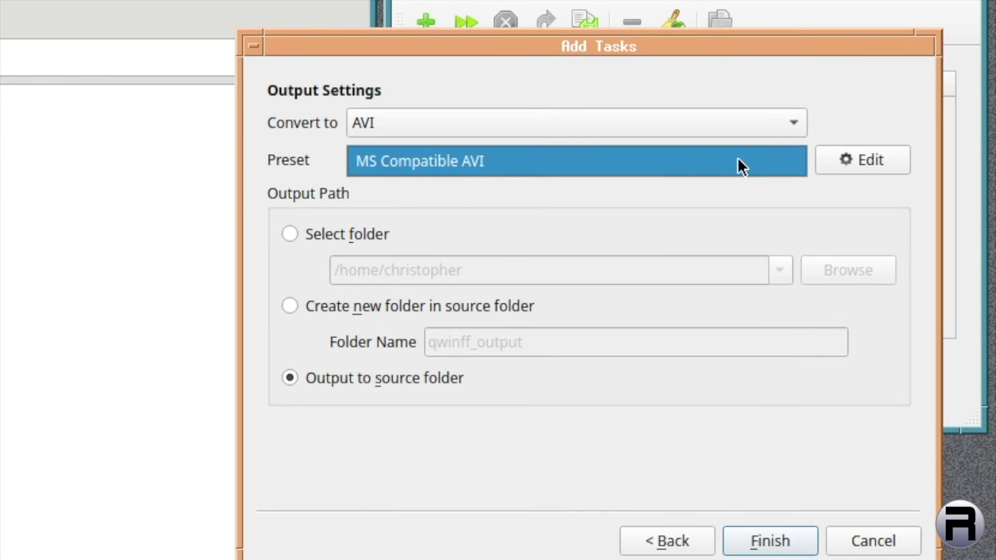
{"action": "left_click", "coordinate": [813, 189]}
{"action": "left_click", "coordinate": [864, 155]}
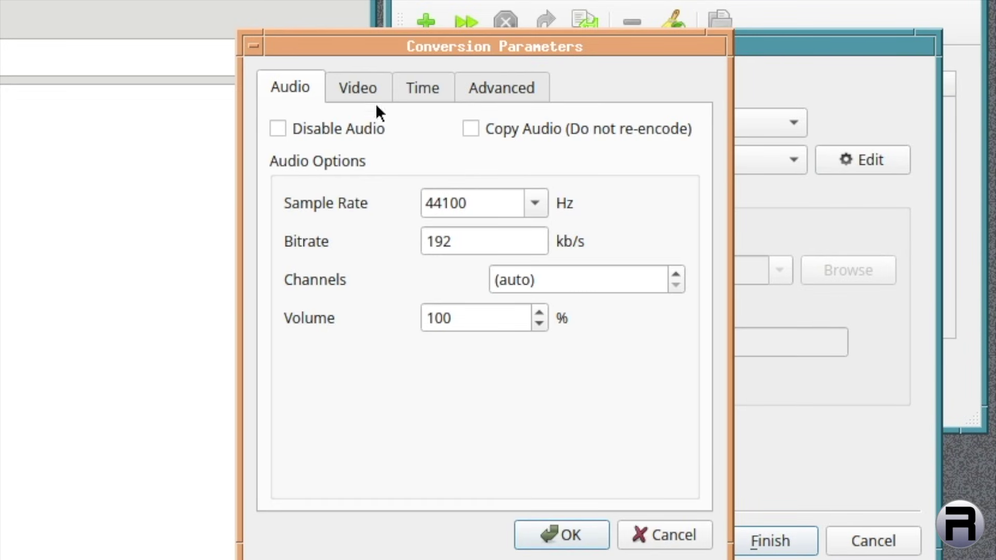
Review the Video, Time and Advanced tabs of Conversion Parameters, then cancel unchanged
{"action": "left_click", "coordinate": [355, 91]}
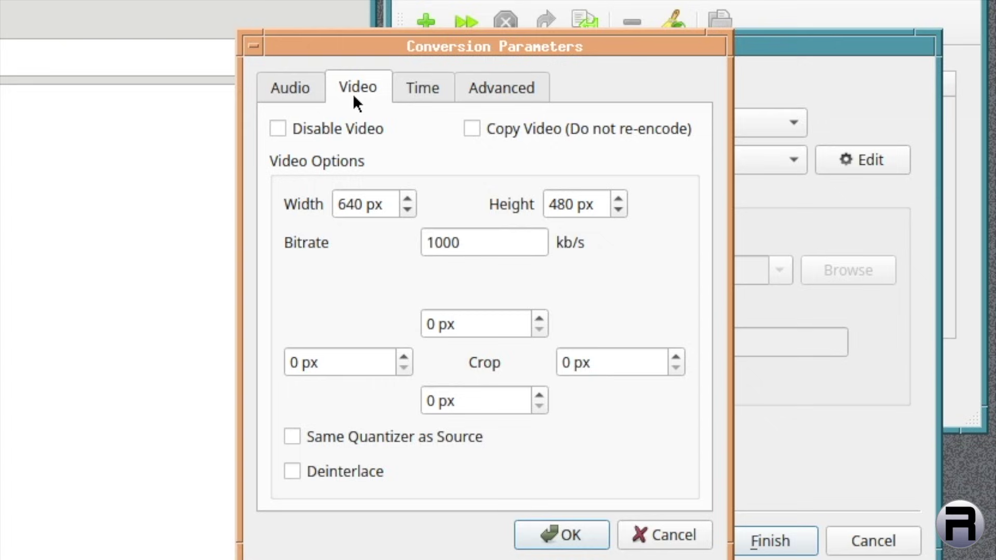
{"action": "left_click", "coordinate": [427, 85]}
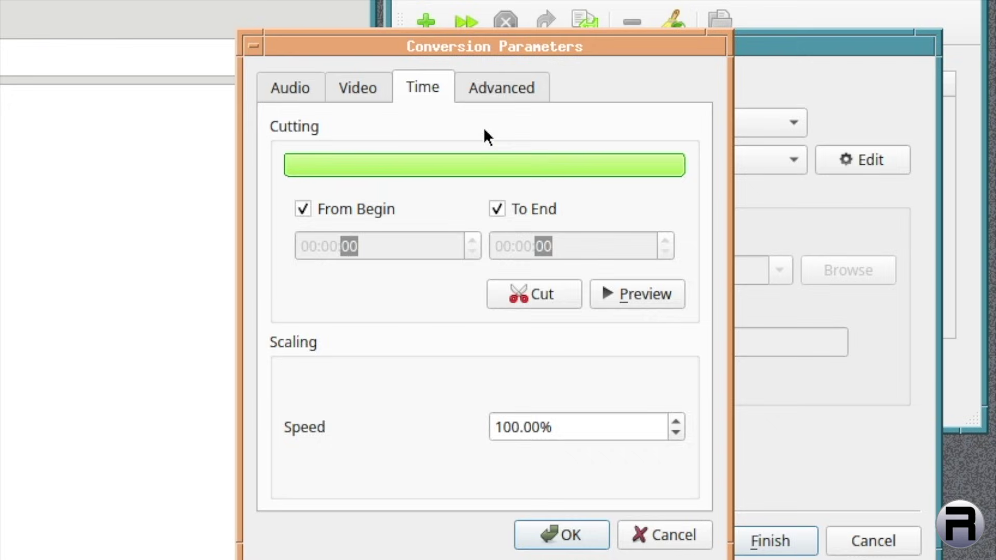
{"action": "left_click", "coordinate": [500, 88]}
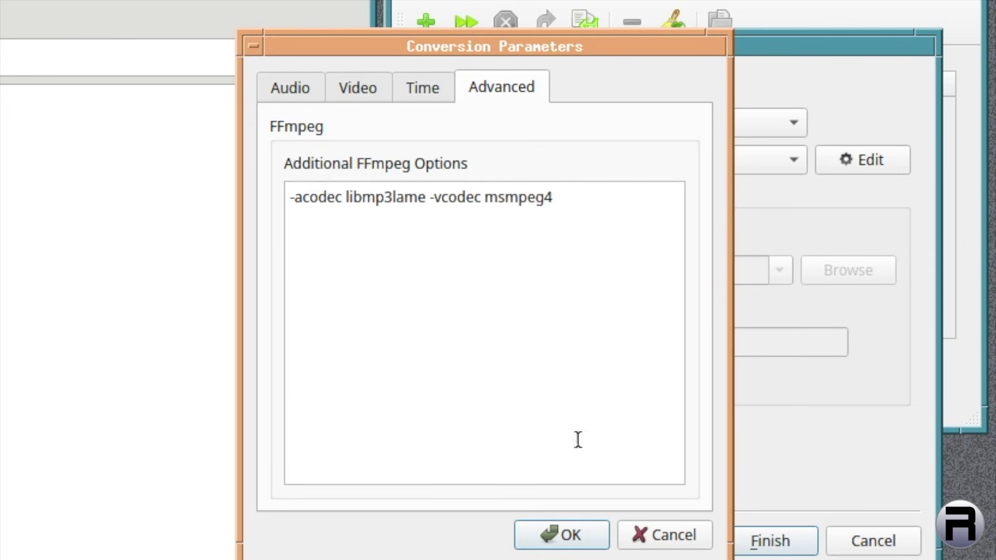
{"action": "left_click", "coordinate": [669, 536]}
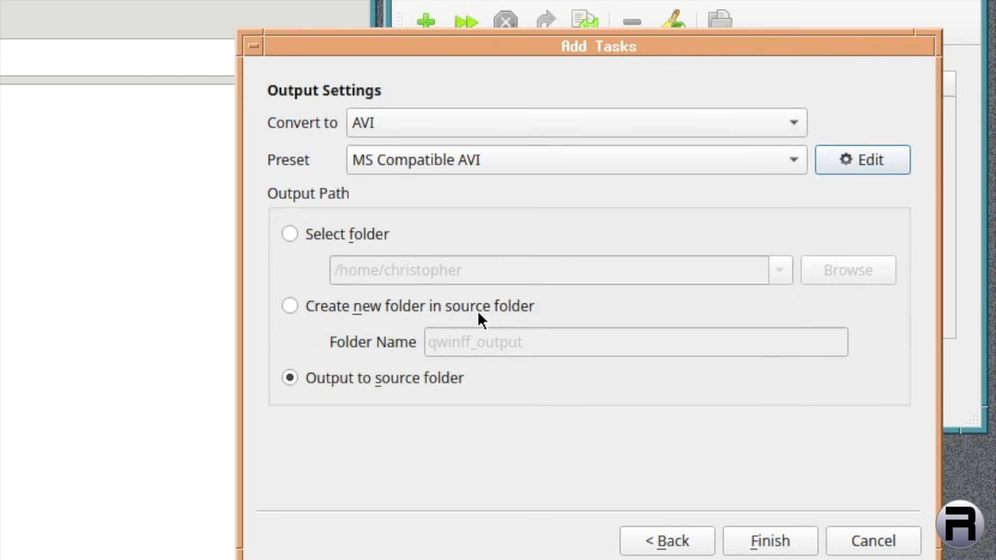
Keep the output-to-source-folder option and finish queuing the clip's AVI conversion task
{"action": "left_click", "coordinate": [305, 242]}
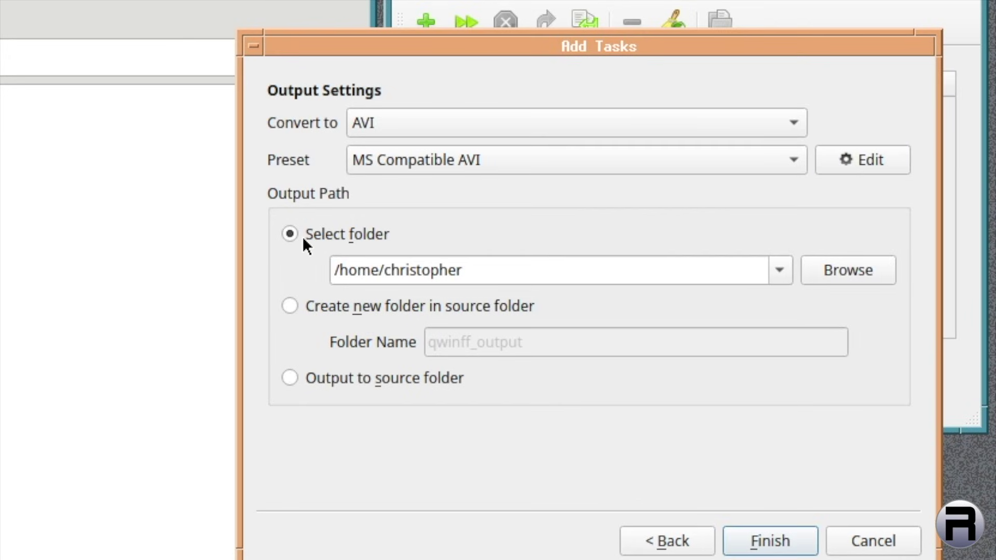
{"action": "left_click", "coordinate": [306, 307]}
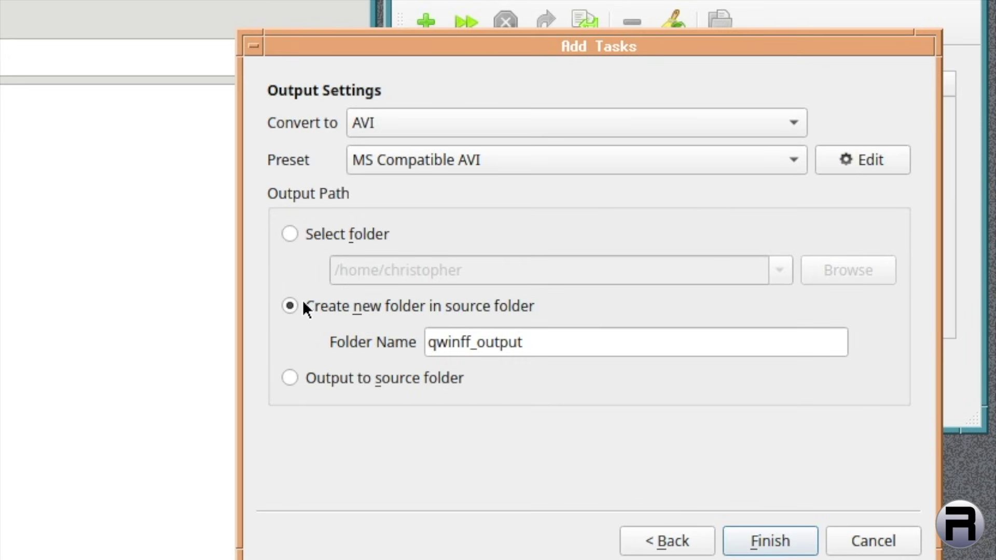
{"action": "left_click", "coordinate": [306, 381]}
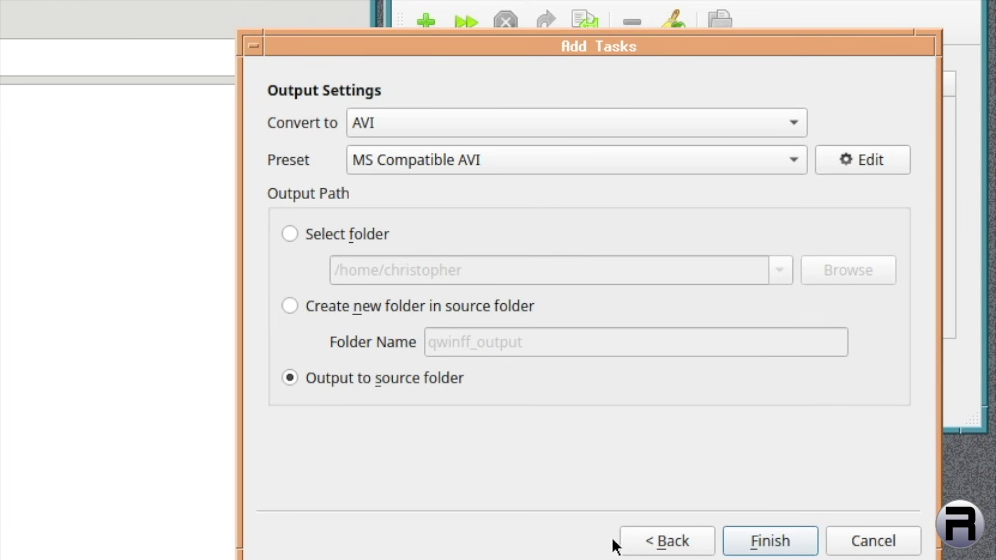
{"action": "left_click", "coordinate": [770, 541]}
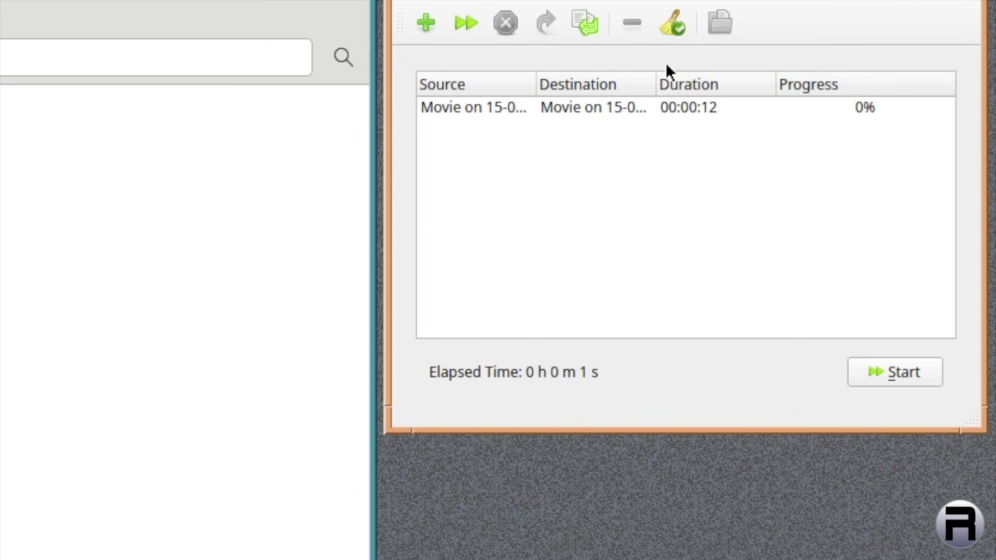
Run the AVI conversion and check the new AVI file's size of 1.9 MiB
{"action": "left_click", "coordinate": [892, 377]}
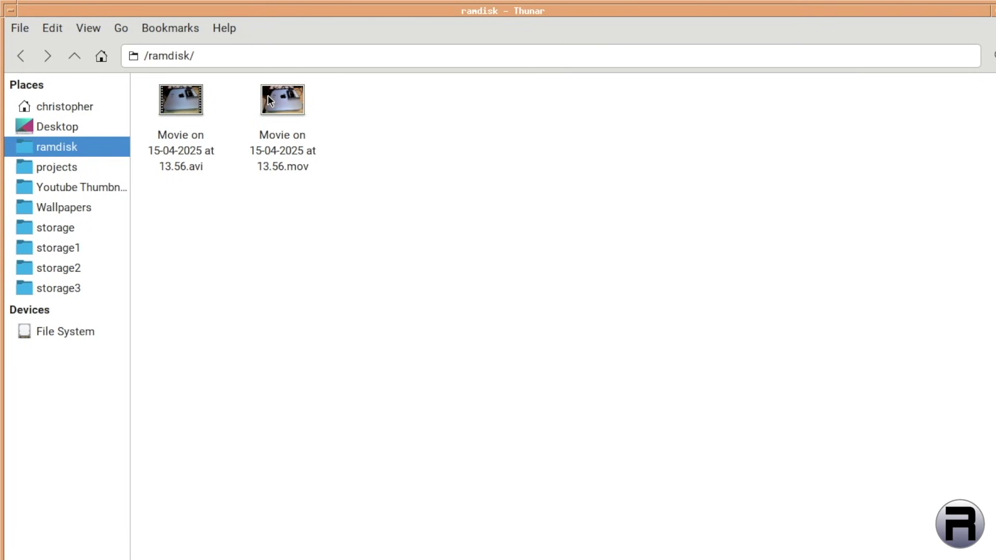
{"action": "left_click", "coordinate": [188, 105]}
{"action": "right_click", "coordinate": [188, 105]}
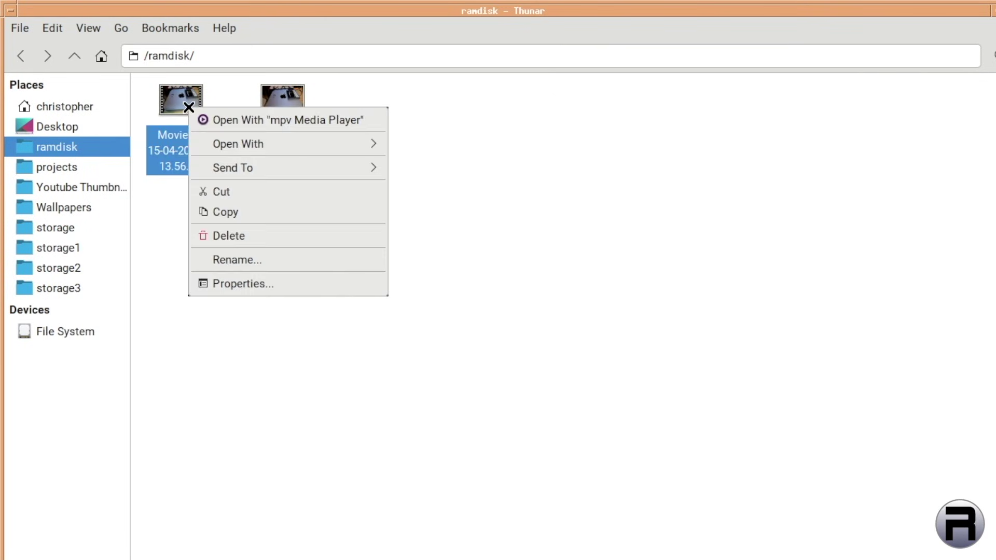
{"action": "left_click", "coordinate": [256, 284]}
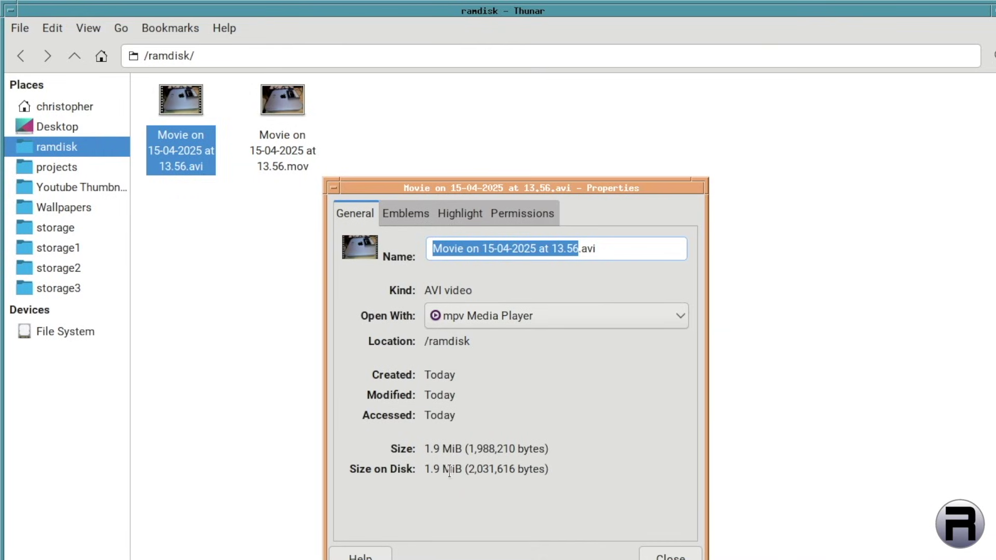
{"action": "left_click", "coordinate": [670, 554]}
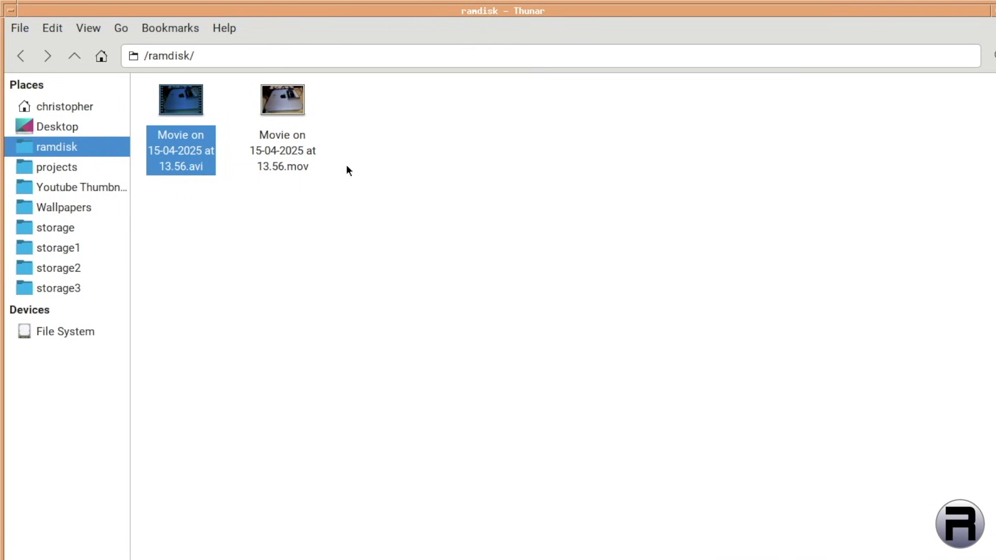
Check the original MOV clip's size of 25.6 MiB in its Properties
{"action": "left_click", "coordinate": [281, 100]}
{"action": "right_click", "coordinate": [281, 100]}
{"action": "left_click", "coordinate": [336, 277]}
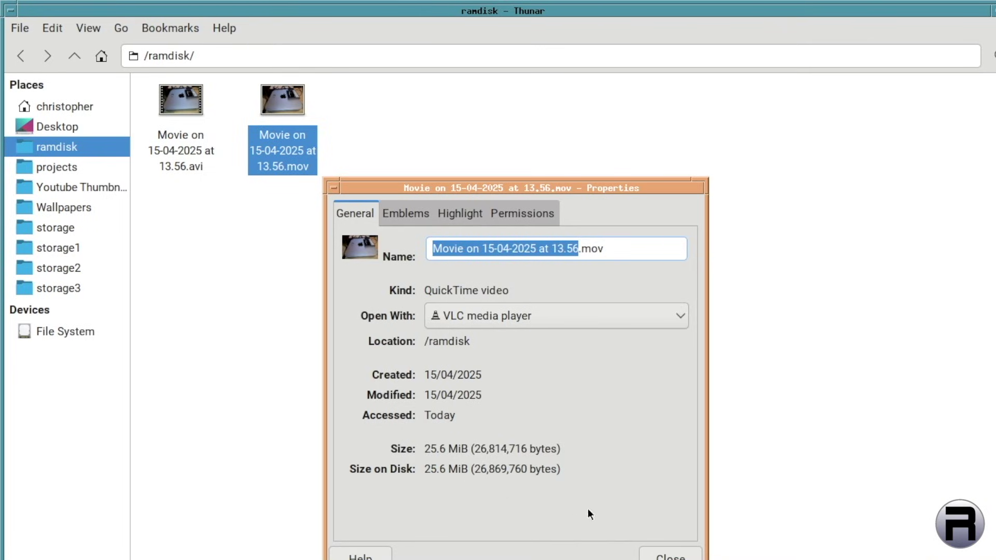
{"action": "left_click", "coordinate": [674, 554]}
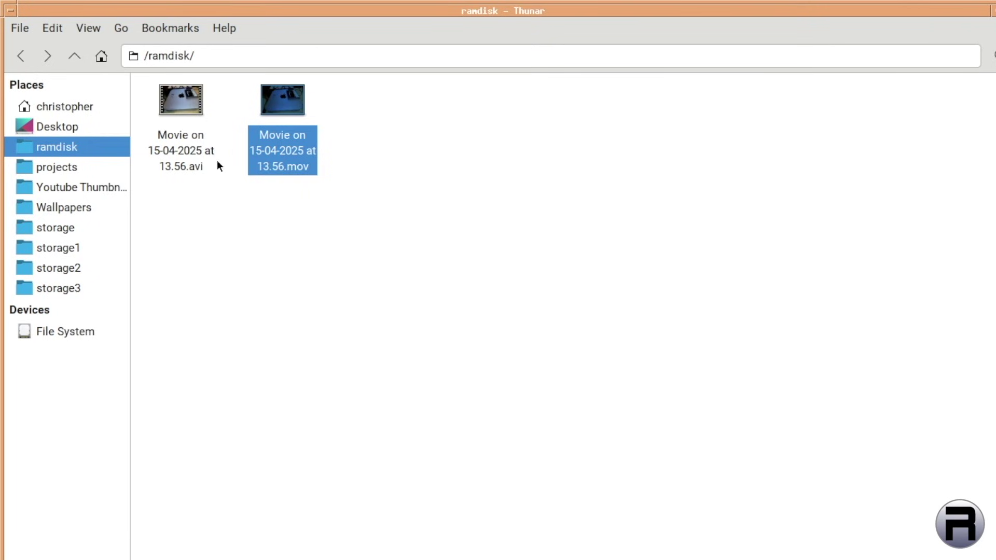
Play the converted .avi file with VLC media player
{"action": "left_click", "coordinate": [184, 107]}
{"action": "right_click", "coordinate": [184, 107]}
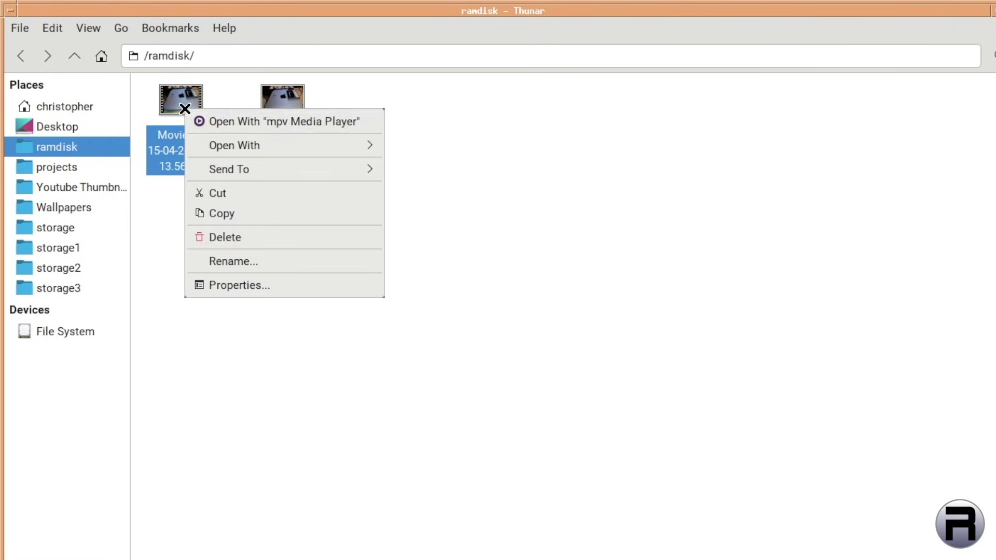
{"action": "mouse_move", "coordinate": [358, 145]}
{"action": "left_click", "coordinate": [414, 148]}
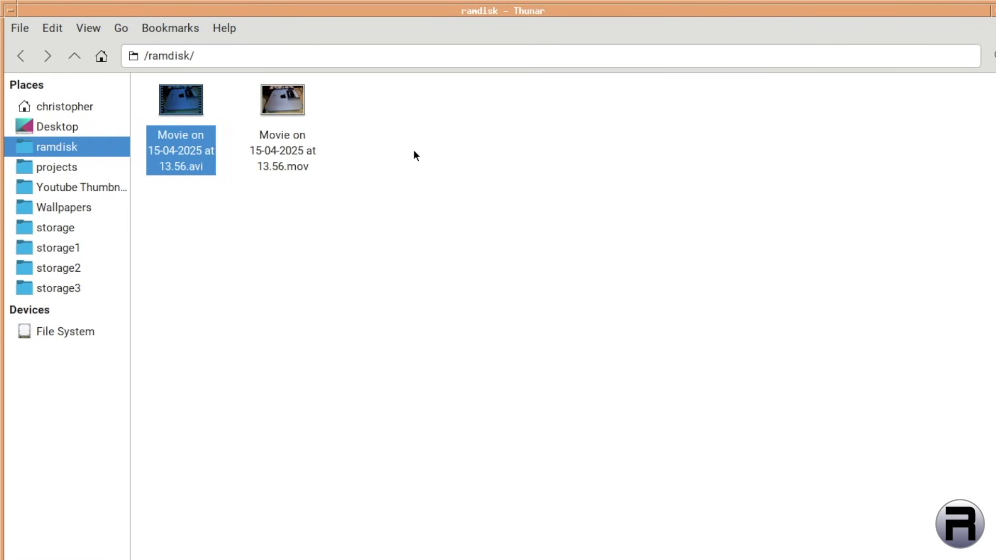